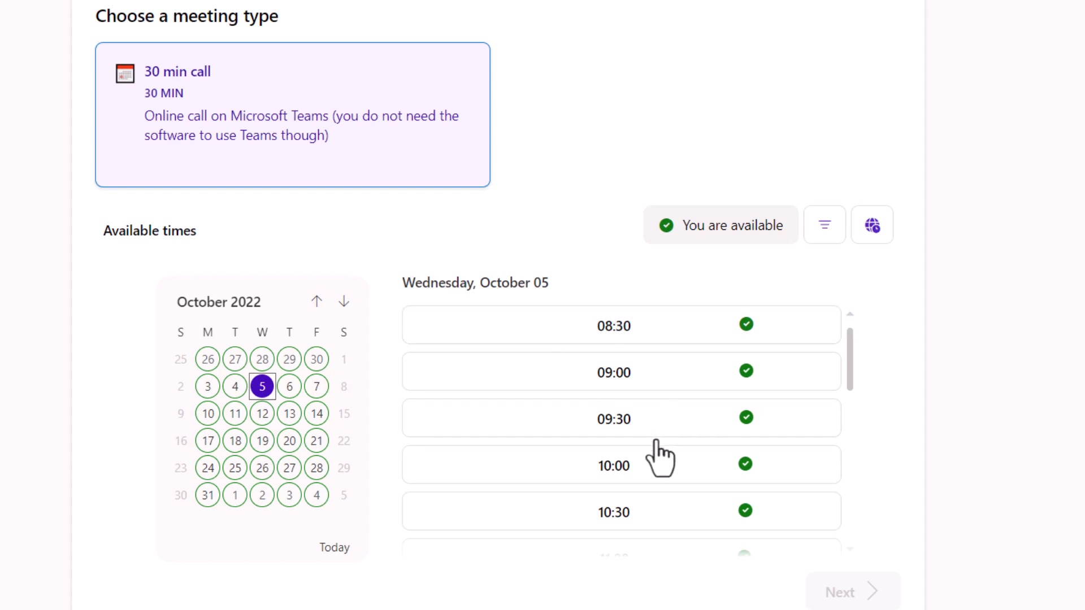
# - Set the time zone for the available times to (UTC-03:00) Brasilia, searching for "bra"
pyautogui.click(874, 232)
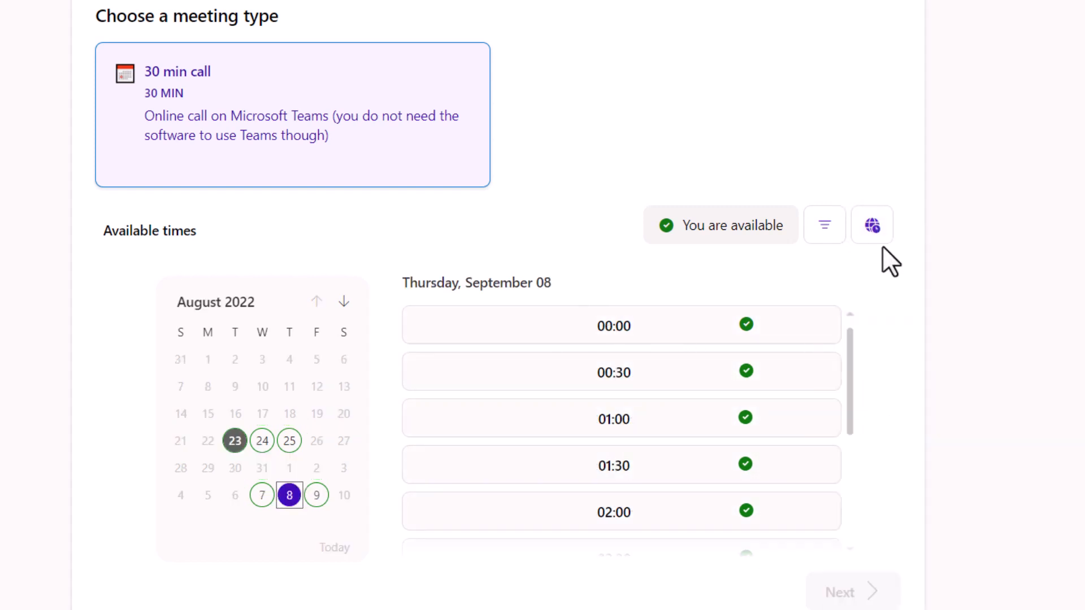
pyautogui.click(876, 235)
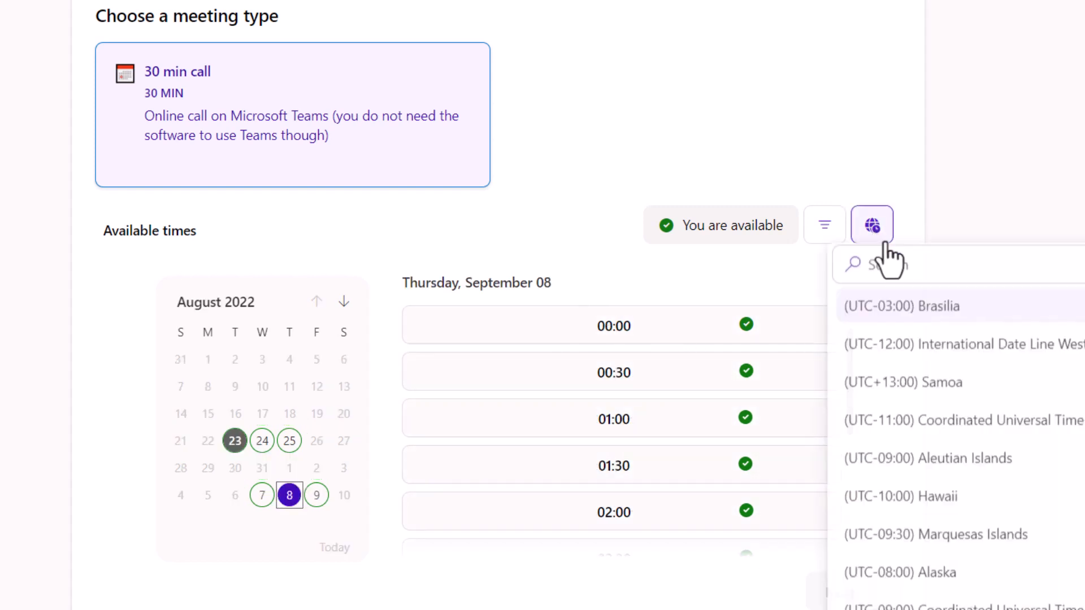
pyautogui.click(891, 268)
pyautogui.write('bra')
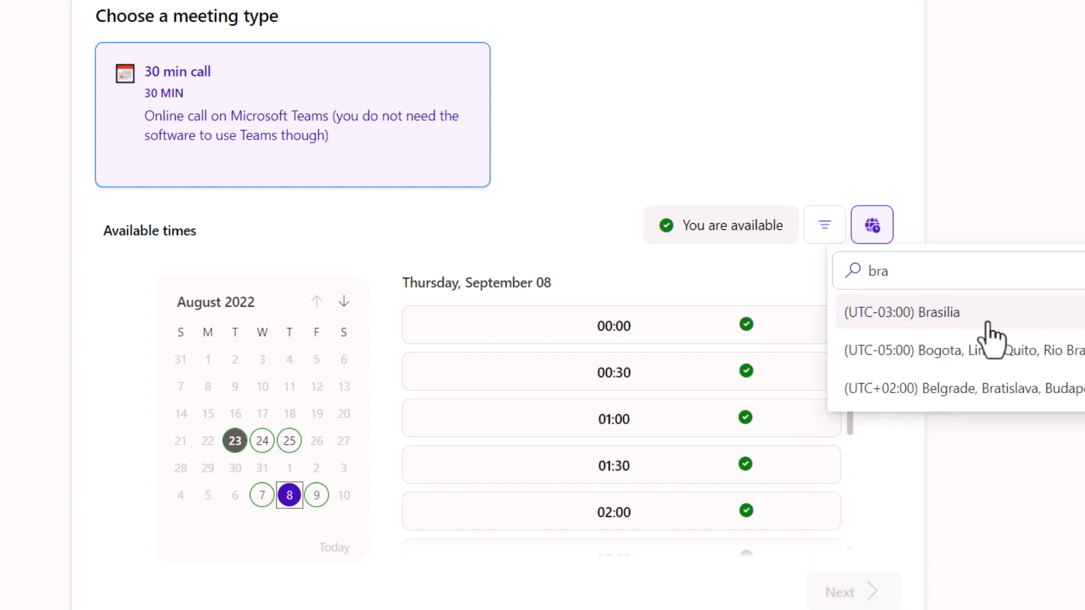
pyautogui.click(979, 322)
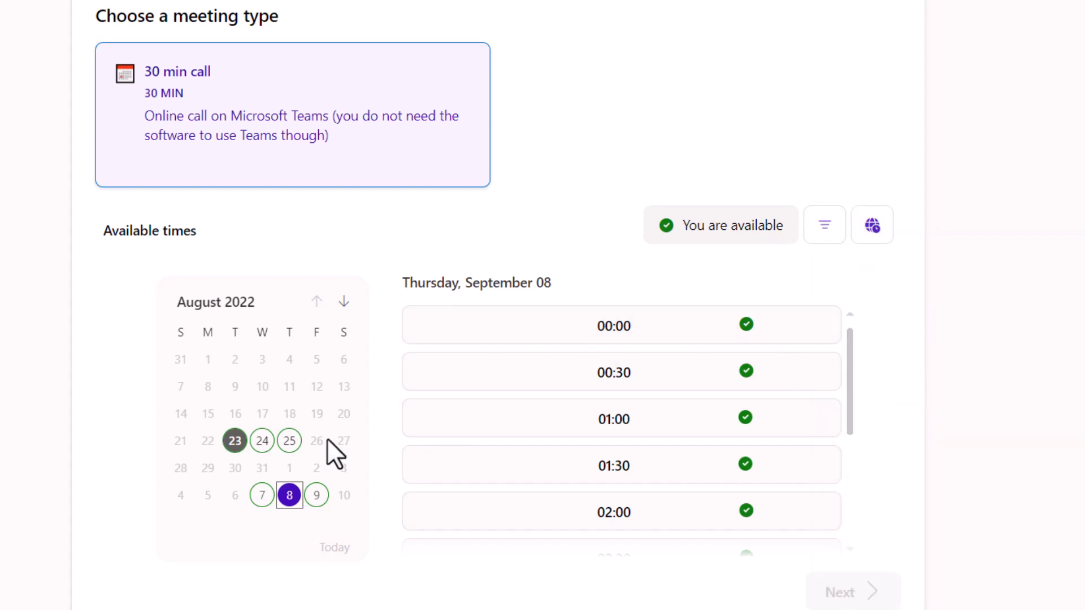
# - Filter the available times to those within meeting hours and check 27 September and 4 October
pyautogui.click(825, 237)
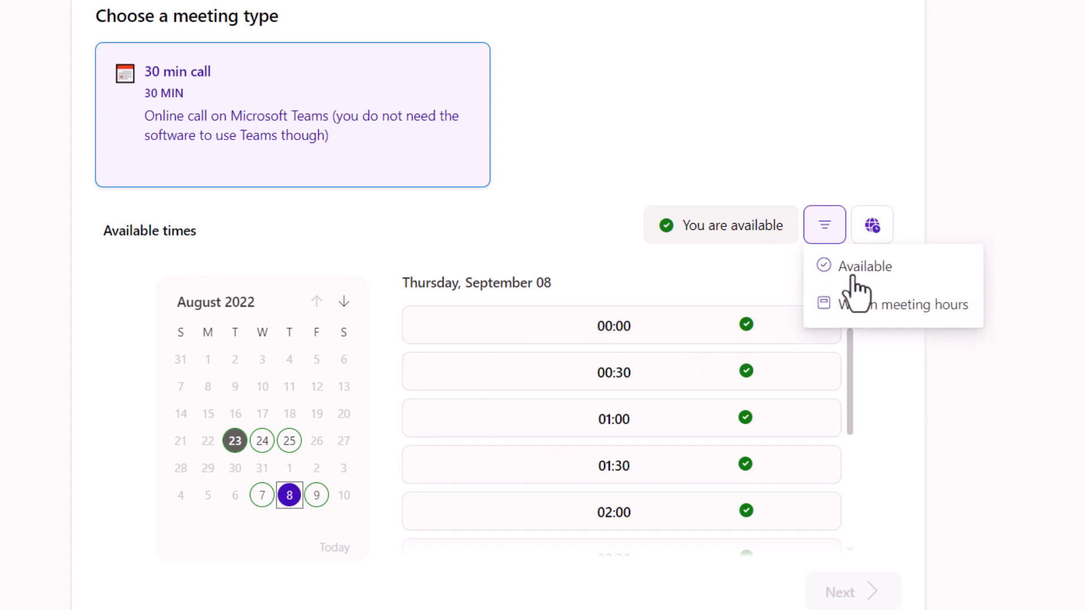
pyautogui.click(903, 303)
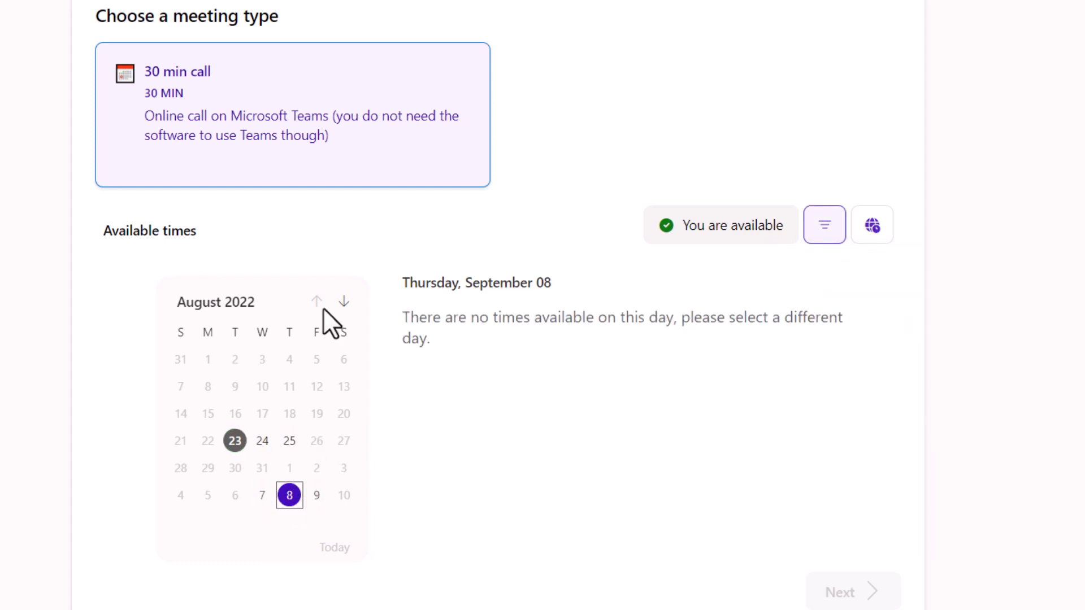
pyautogui.click(343, 301)
pyautogui.click(261, 444)
pyautogui.click(235, 468)
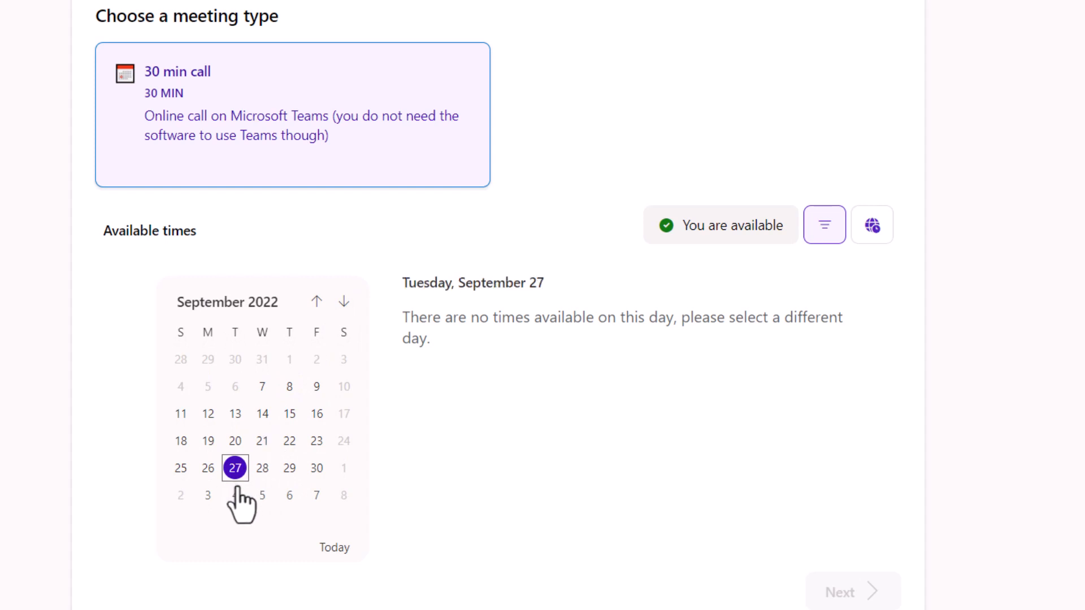
pyautogui.press('Down')
# - Search the time zones for "sy" and switch to (UTC+10:00) Canberra, Melbourne, Sydney
pyautogui.click(859, 237)
pyautogui.click(885, 272)
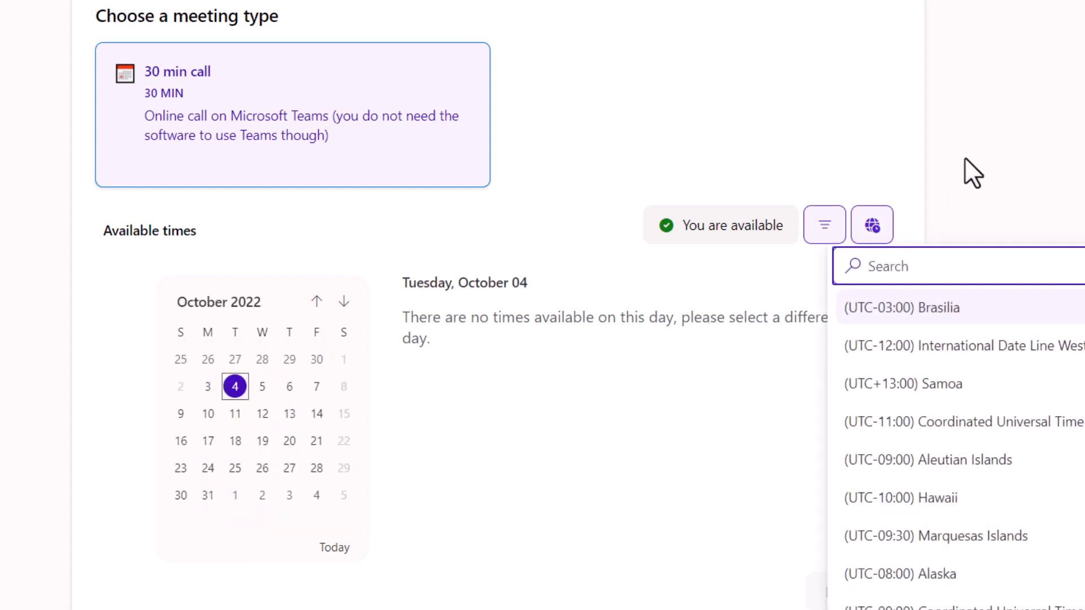
pyautogui.write('sy')
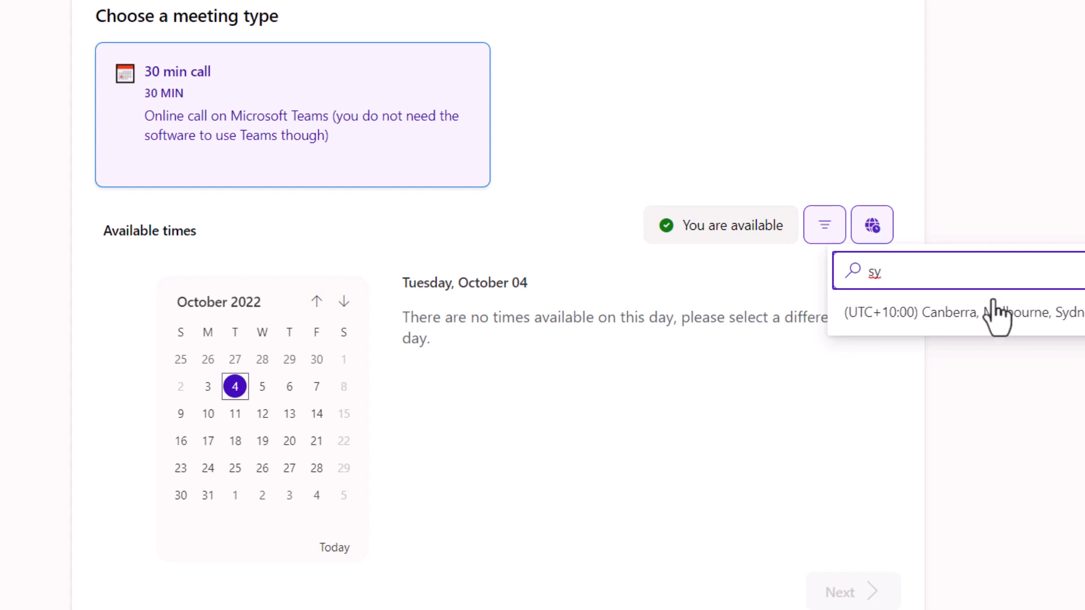
pyautogui.click(993, 305)
# - Choose the 15:00 slot on Wednesday 24 August, view its booking form and close it without booking
pyautogui.scroll(-2, 600, 446)
pyautogui.click(615, 407)
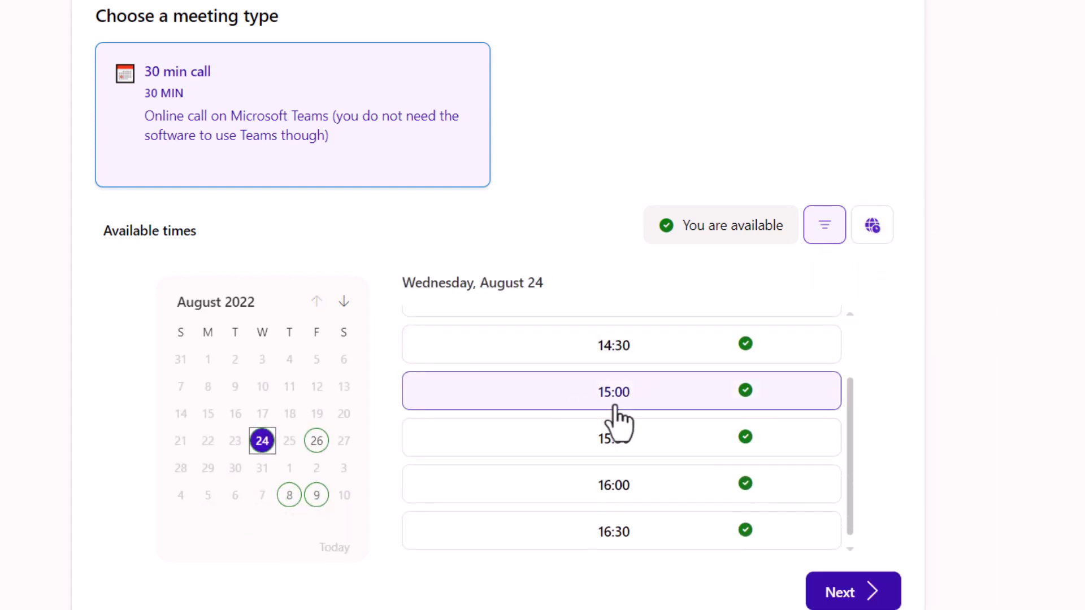
pyautogui.click(853, 593)
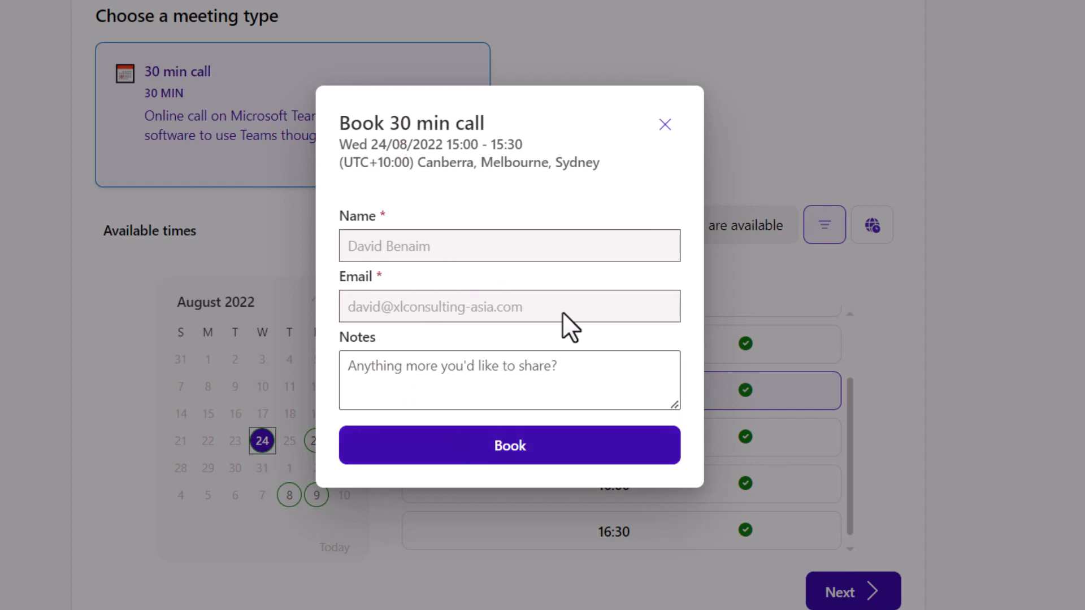
pyautogui.click(665, 123)
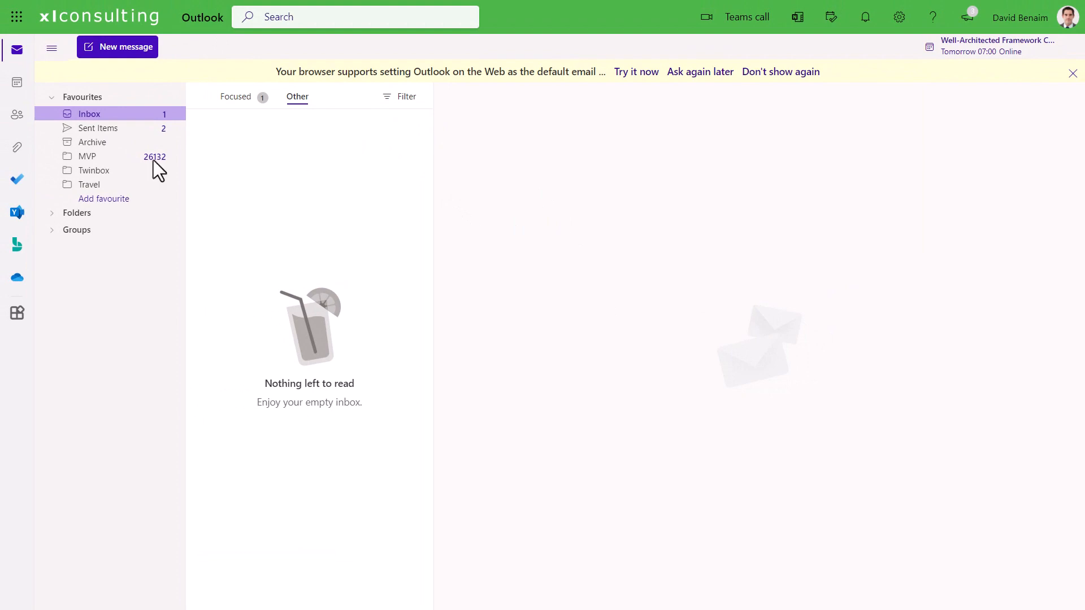
# - Open the Outlook calendar and bring up the personal bookings page for editing
pyautogui.click(17, 83)
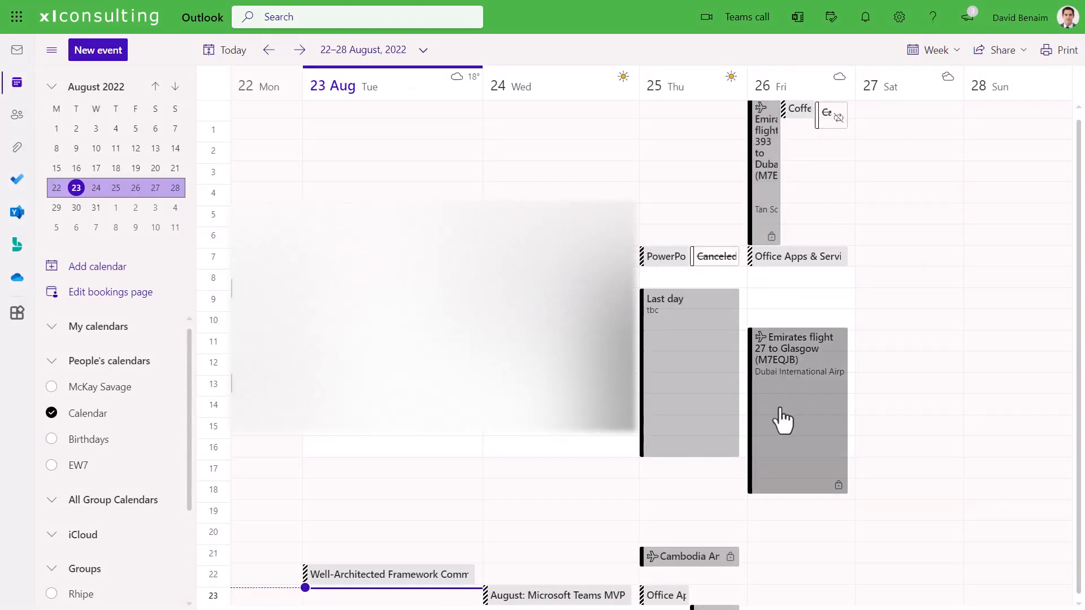
pyautogui.click(700, 339)
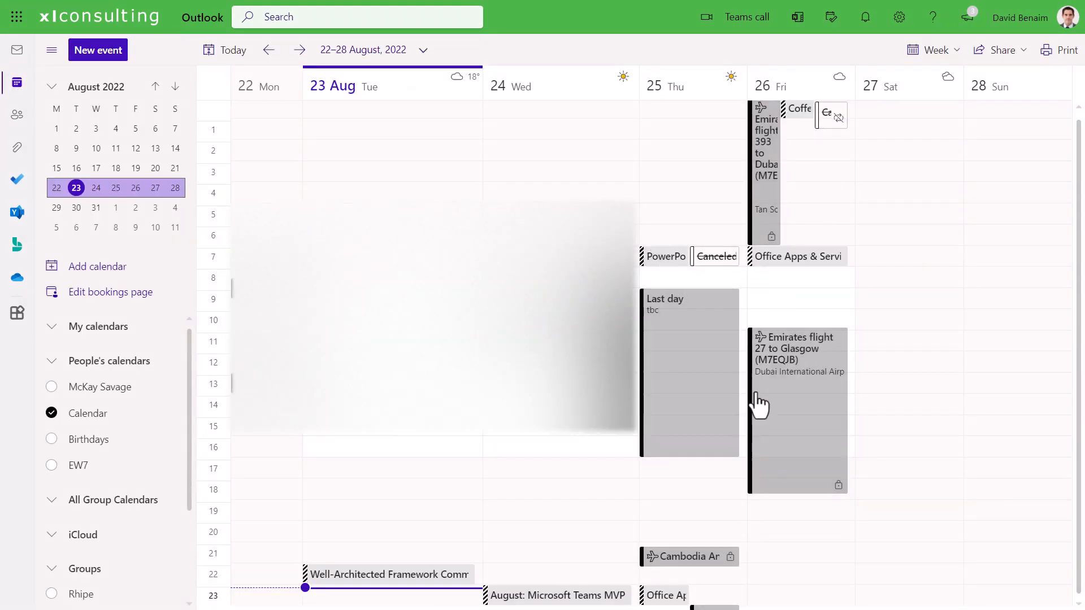
pyautogui.click(100, 292)
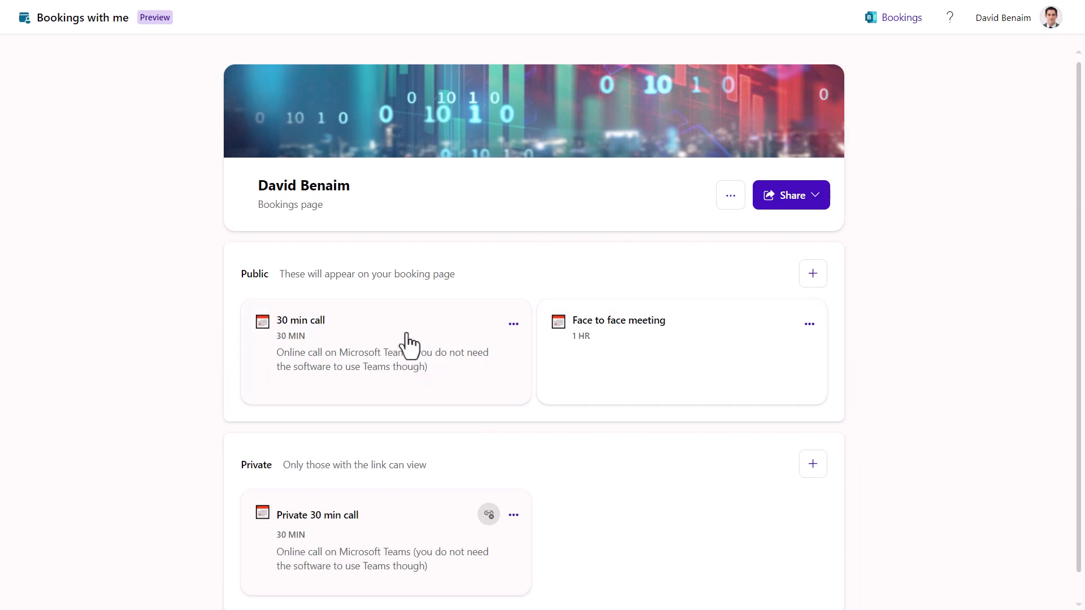
# - Review the notes on public and private meeting types and the actions available for Private 30 min call
pyautogui.moveTo(280, 274); pyautogui.dragTo(480, 286)
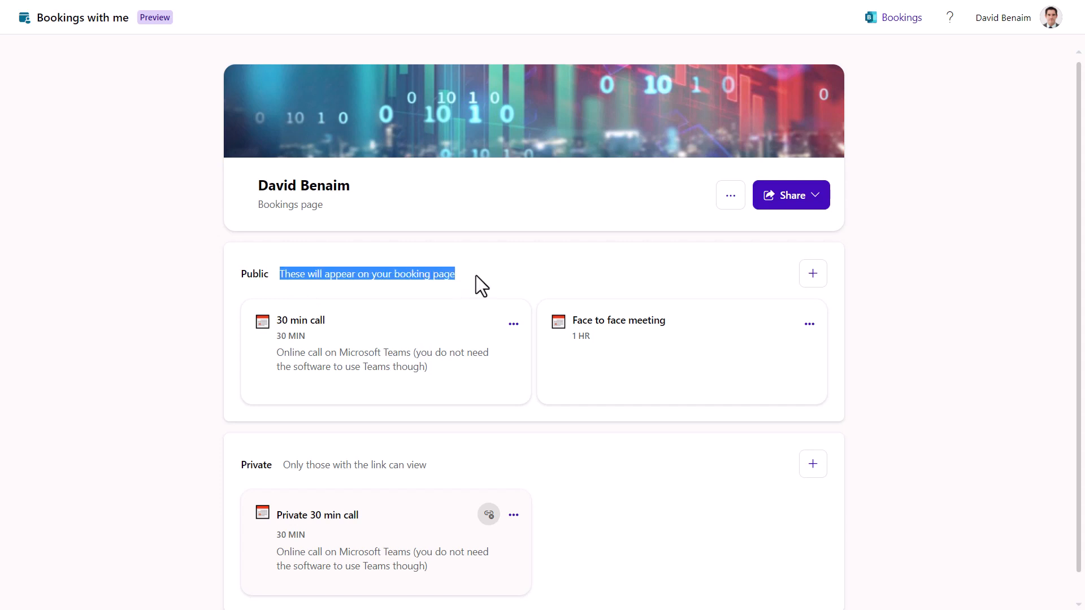
pyautogui.moveTo(283, 463); pyautogui.dragTo(442, 467)
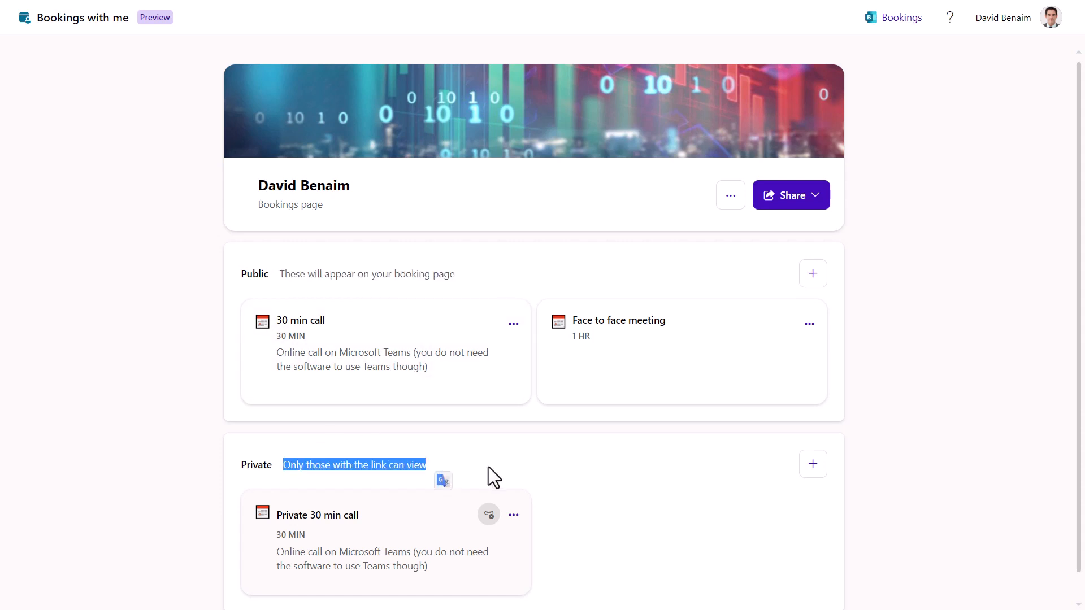
pyautogui.click(514, 515)
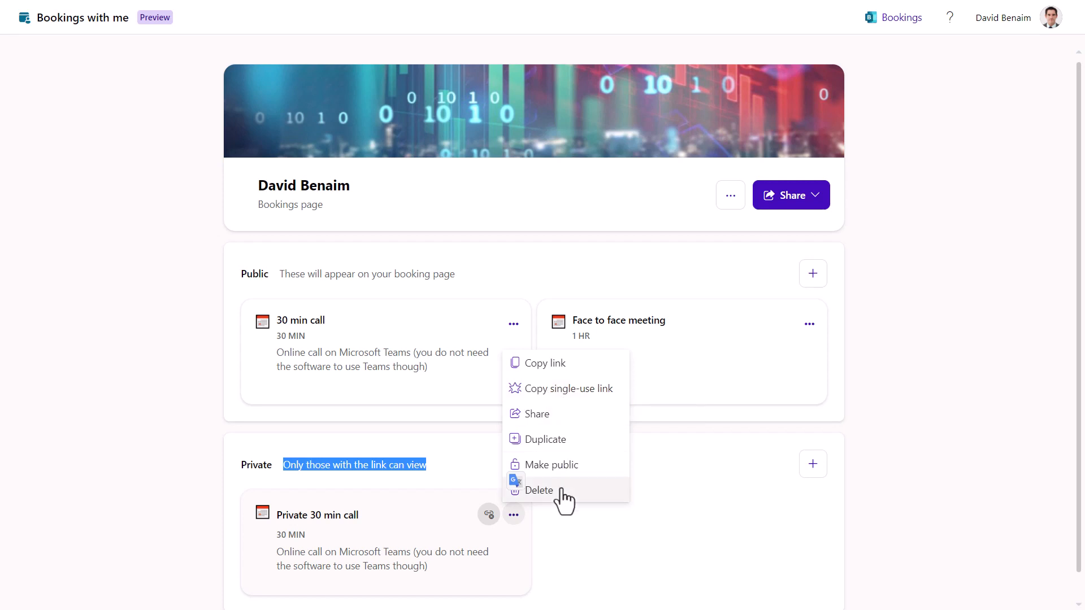
pyautogui.click(723, 234)
# - Copy the sharing link of the whole bookings page
pyautogui.click(782, 198)
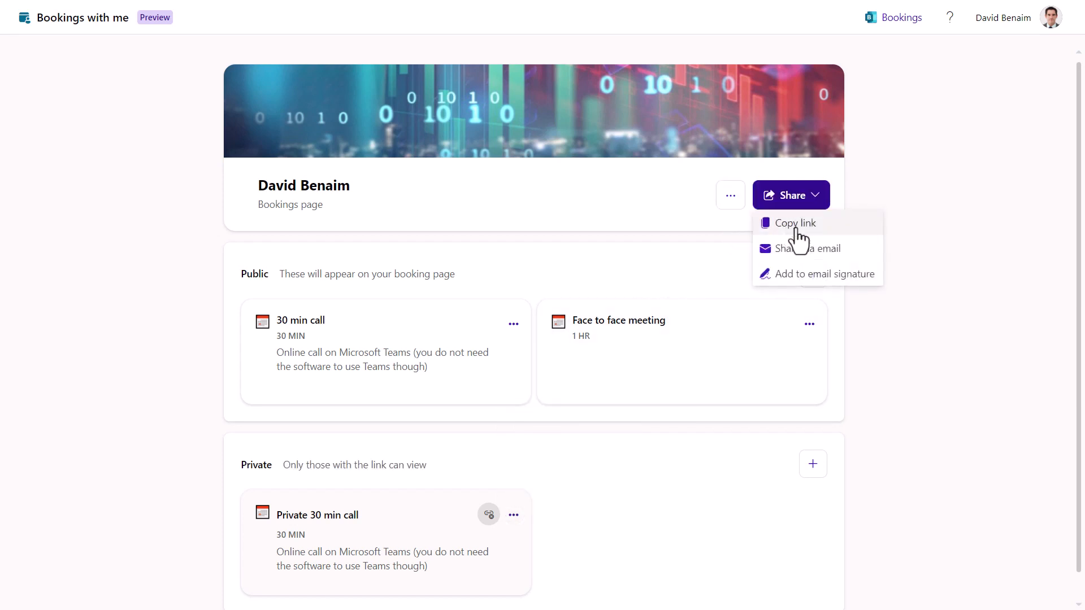
pyautogui.click(805, 224)
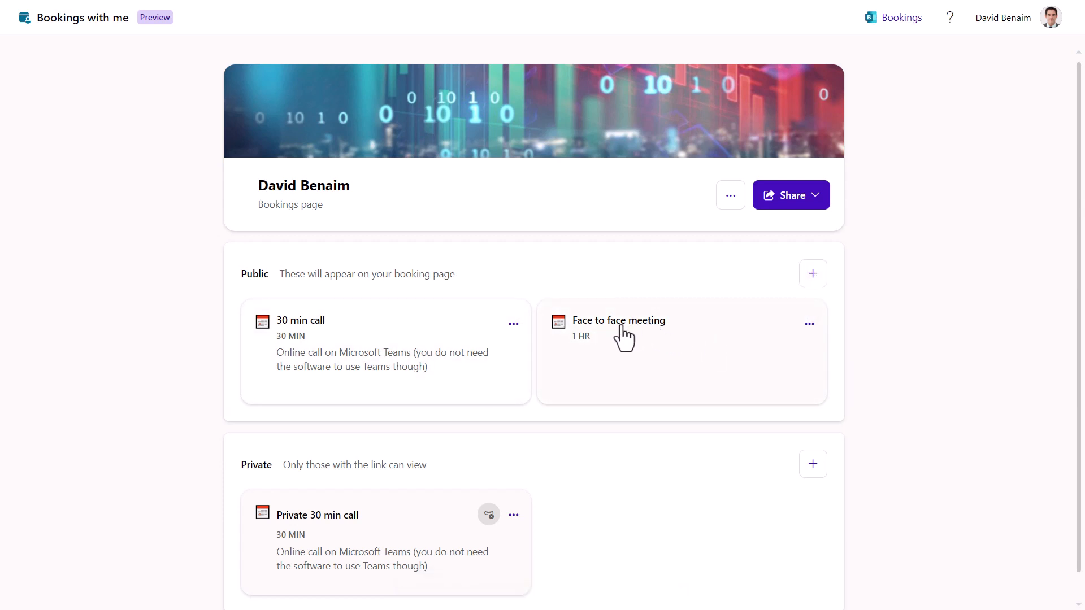
# - Add a new public meeting type titled "Coffee meeting"
pyautogui.click(813, 274)
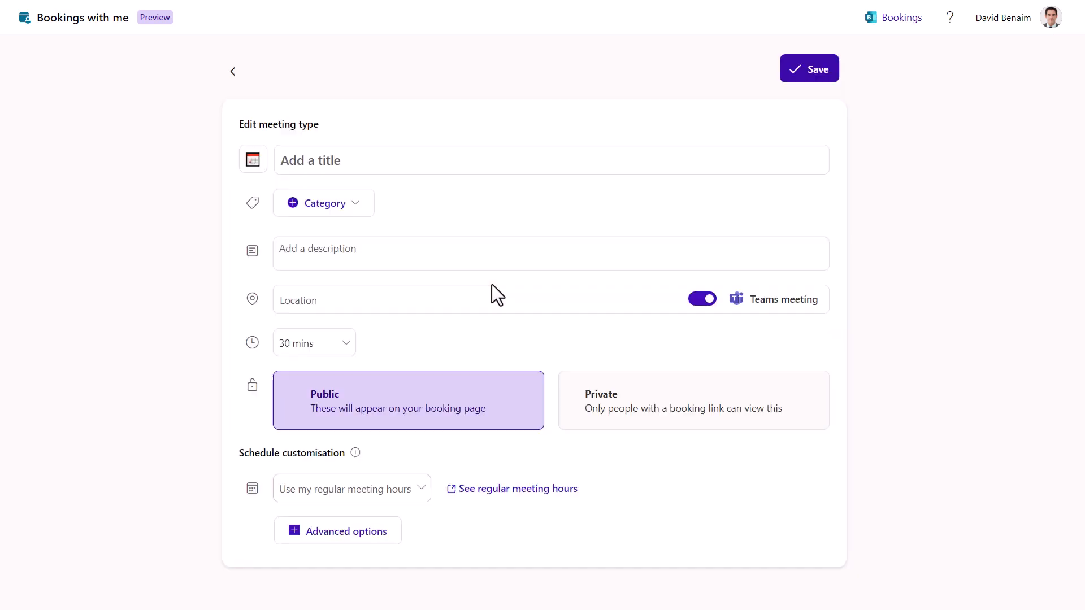
pyautogui.click(325, 164)
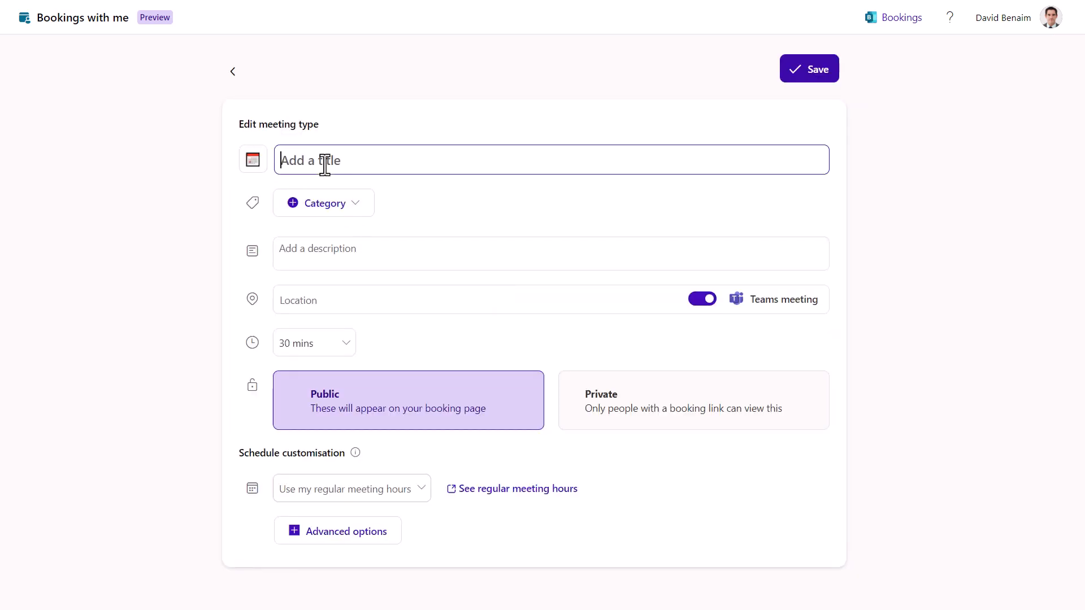
pyautogui.write('Coffee meeting')
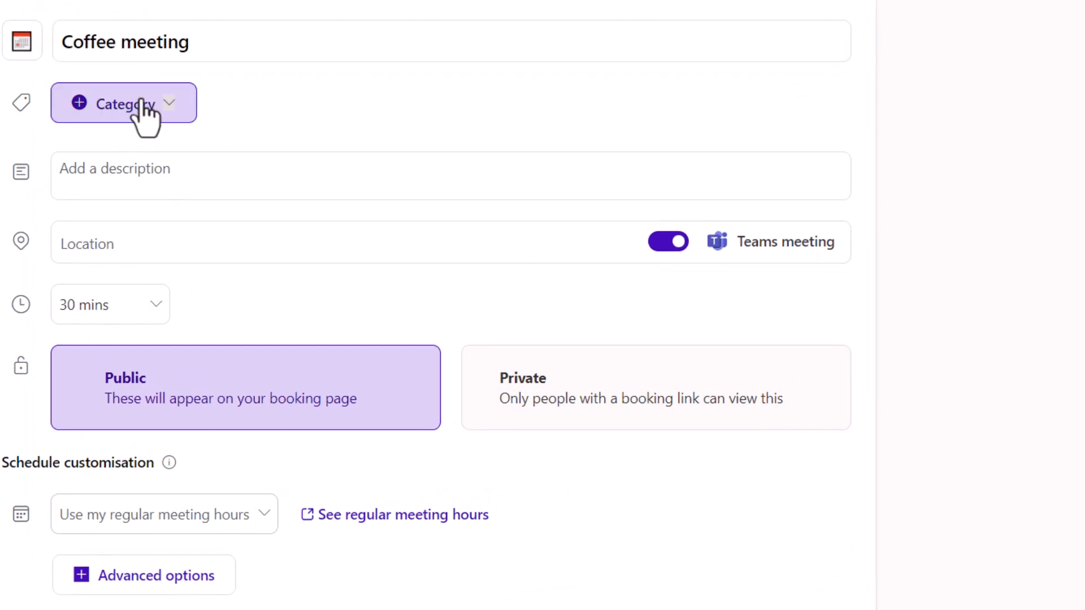
# - Assign the category F6 On location and enter the description "Meet over coffee for first time"
pyautogui.click(144, 116)
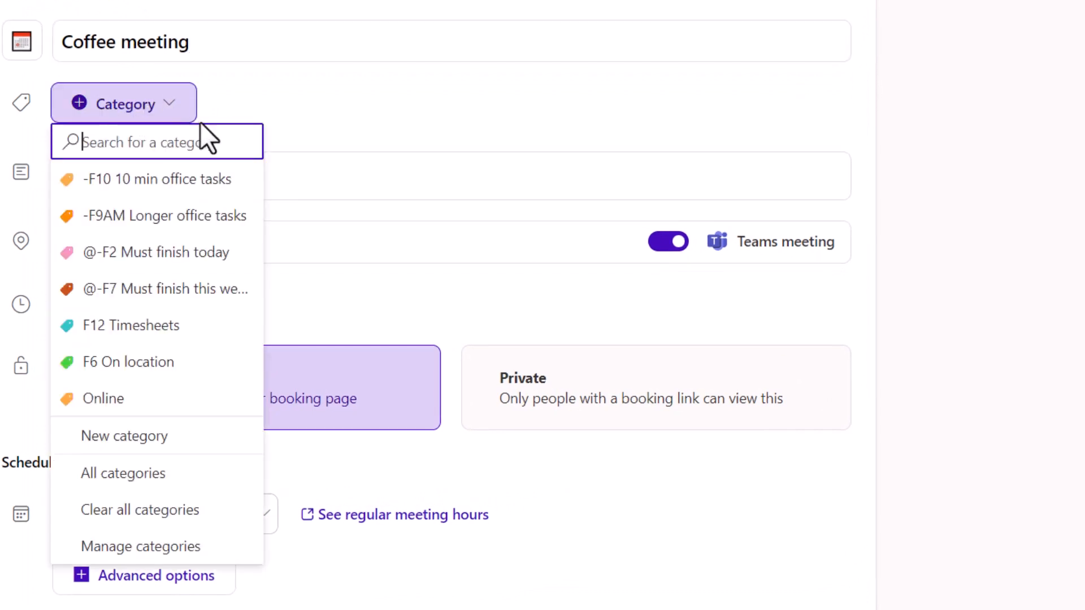
pyautogui.click(199, 364)
pyautogui.click(539, 66)
pyautogui.click(206, 184)
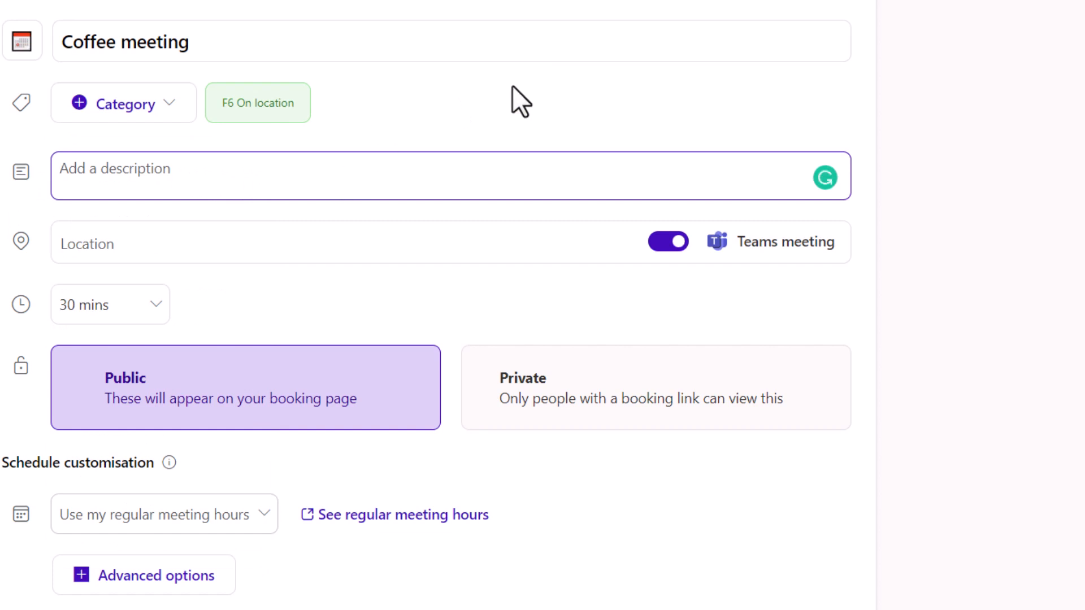
pyautogui.write('Meet over coff')
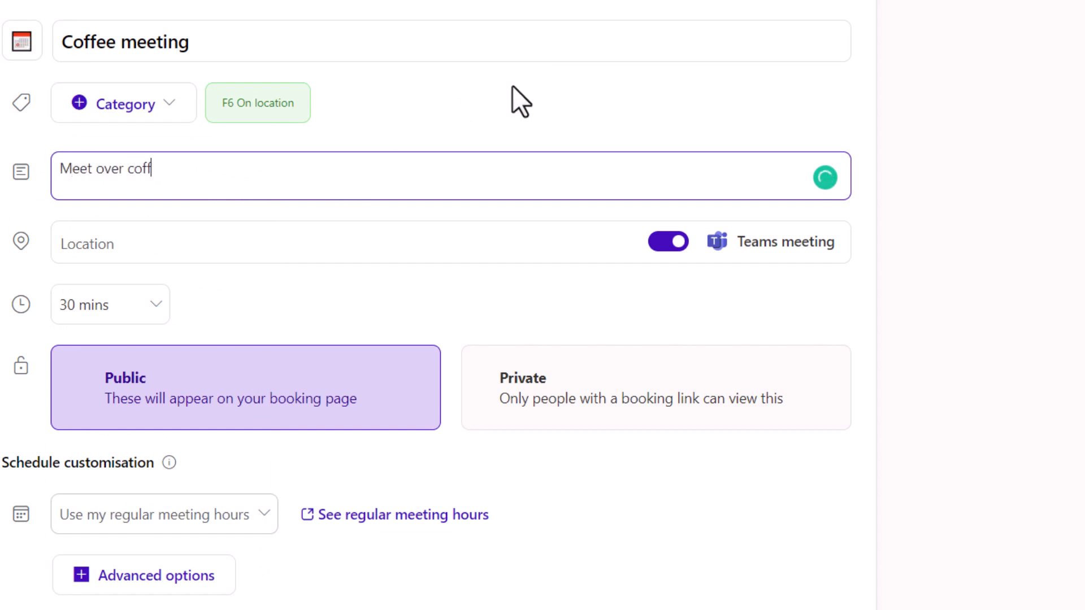
pyautogui.write('ee for first time')
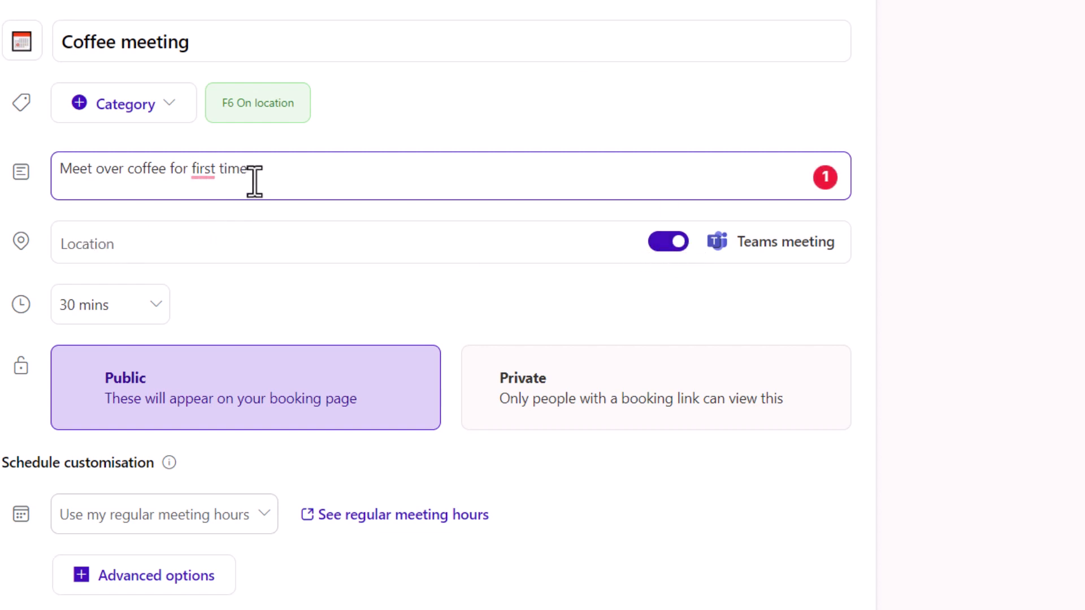
# - Turn off the Teams meeting and set Enso Cafe as the meeting location
pyautogui.click(668, 244)
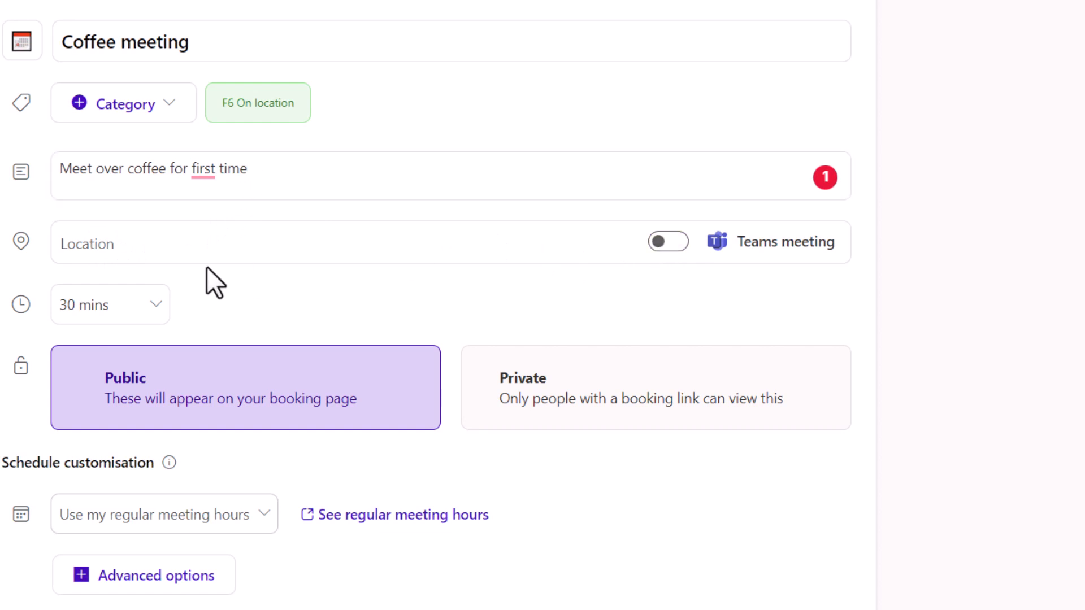
pyautogui.click(166, 244)
pyautogui.write('Enso')
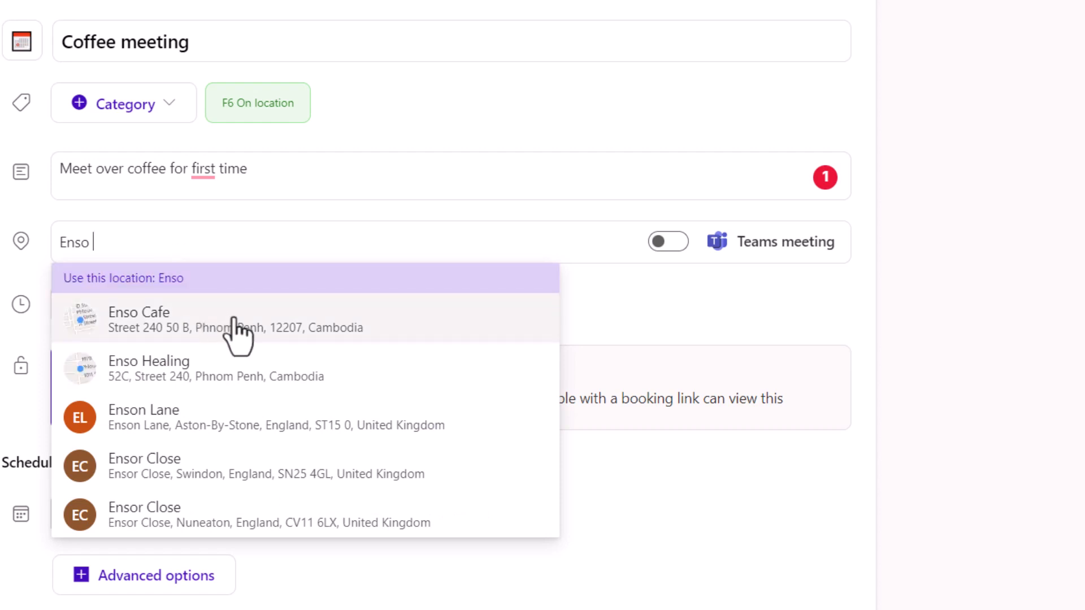
pyautogui.click(234, 319)
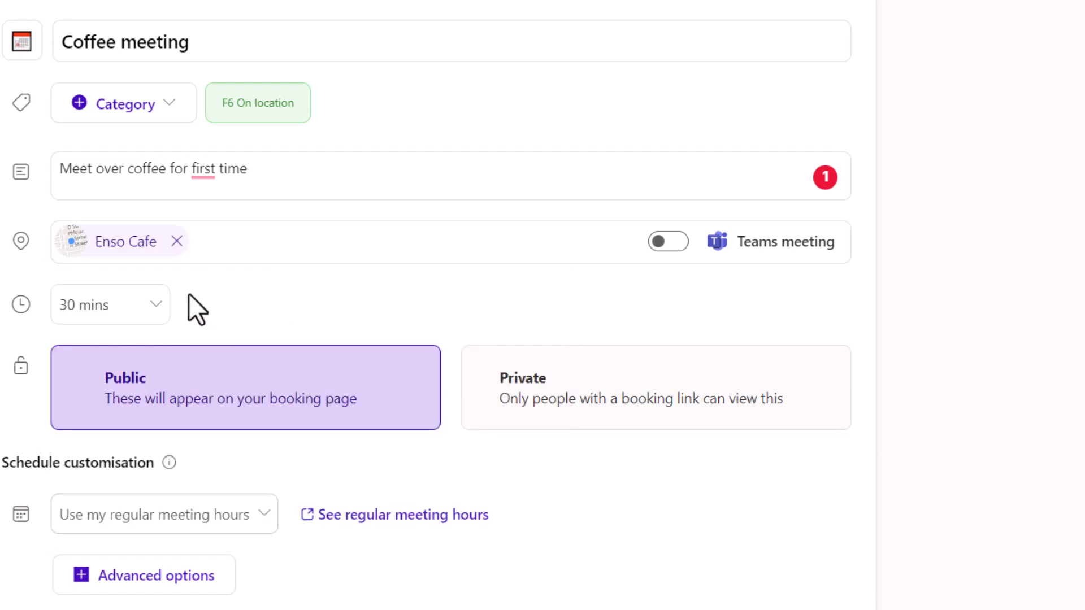
# - Look through the duration choices and the schedule customisation options for the coffee meeting
pyautogui.click(124, 308)
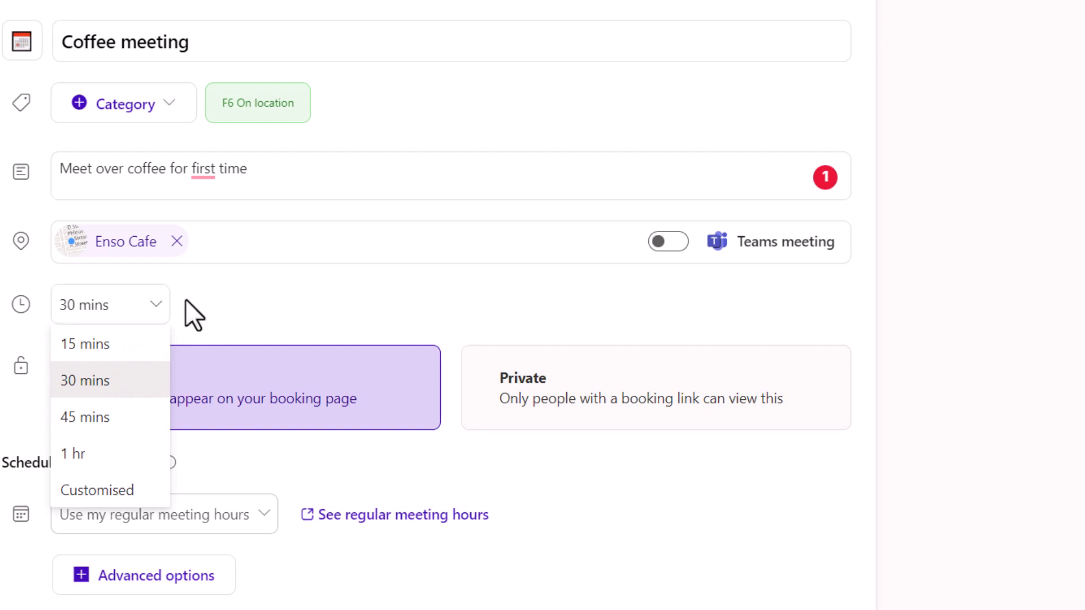
pyautogui.click(346, 298)
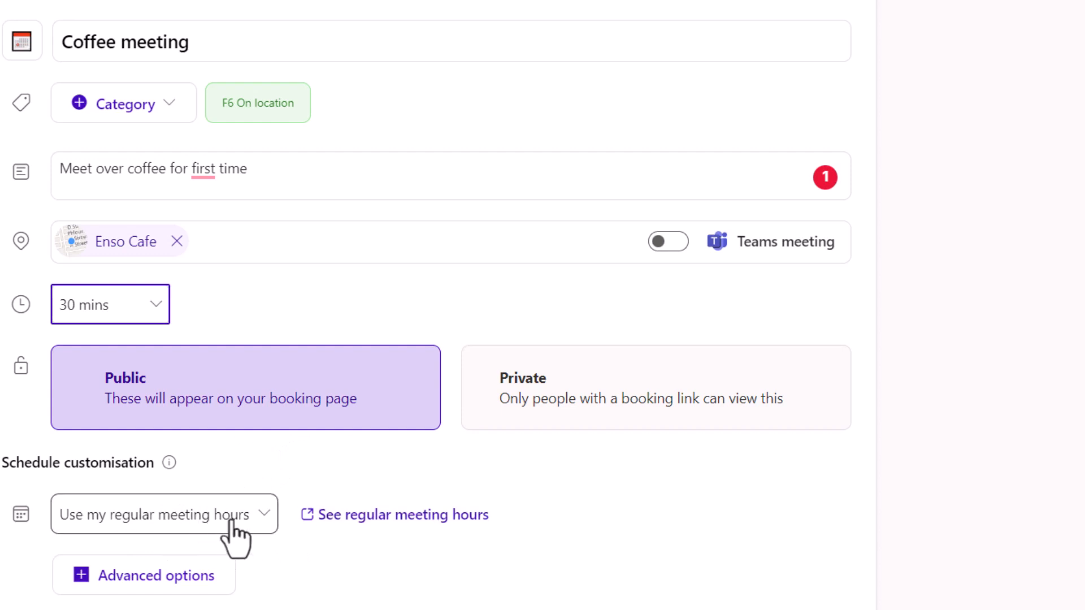
pyautogui.click(250, 515)
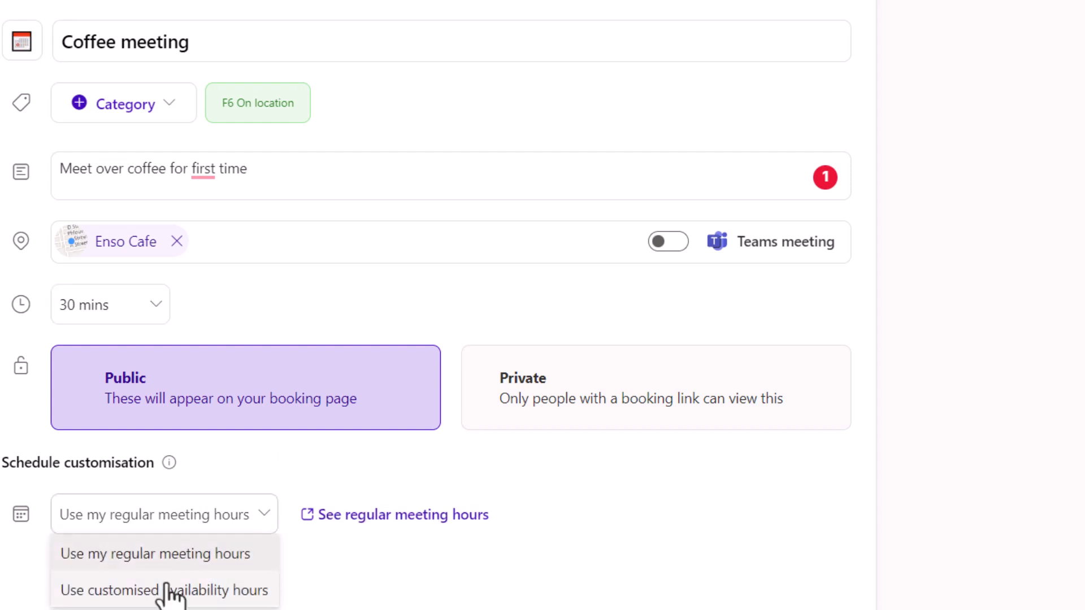
# - Open the regular meeting hours settings and review the meeting hours and calendar time zone
pyautogui.click(397, 515)
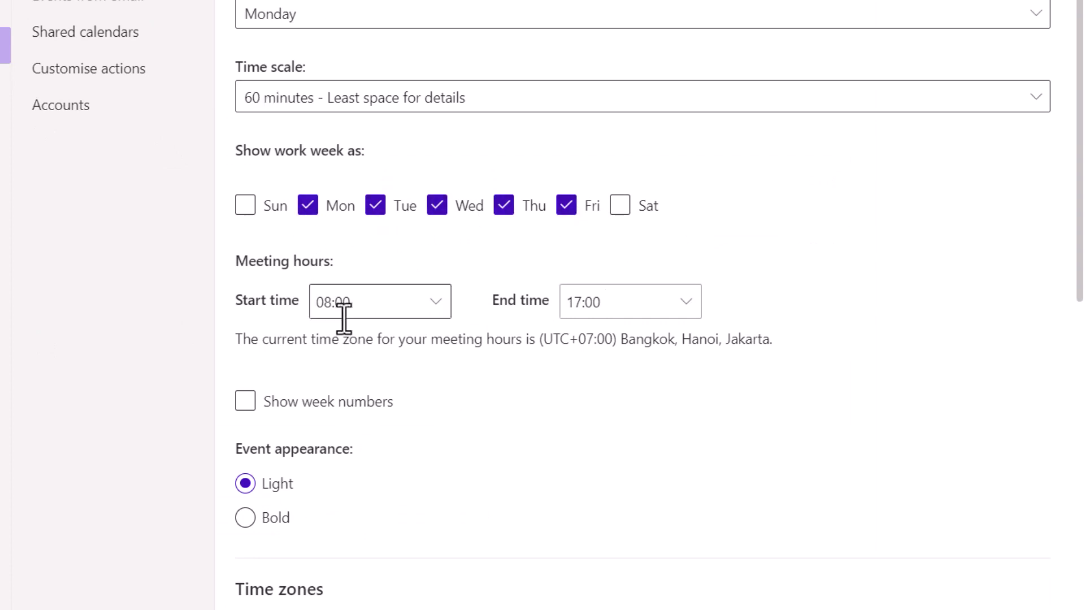
pyautogui.scroll(-10, 602, 385)
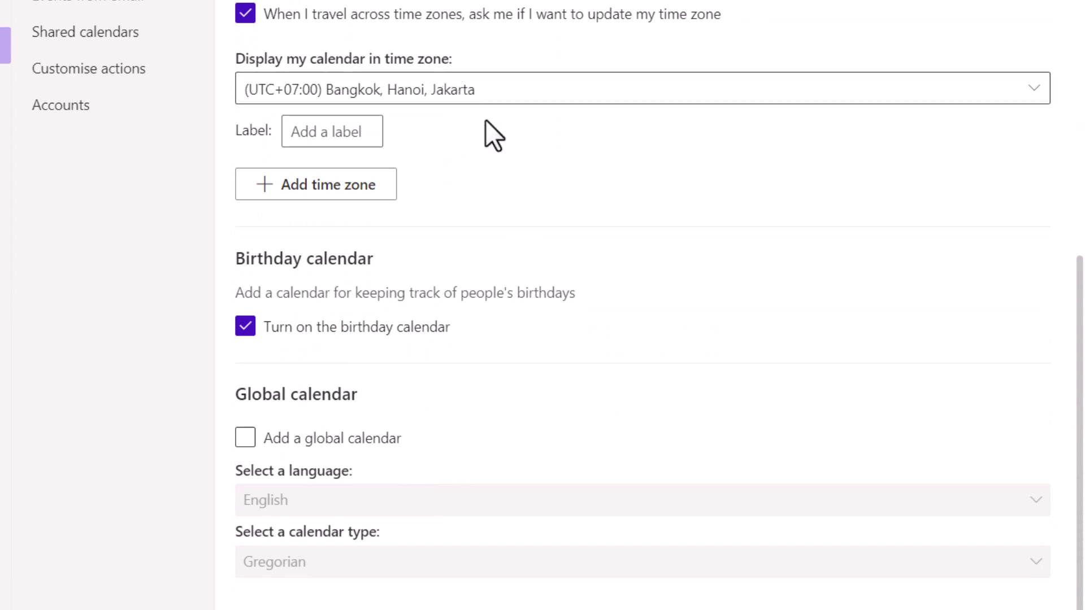
# - Switch the coffee meeting's schedule to customised availability hours and review the date range and weekday hours
pyautogui.scroll(10, 557, 192)
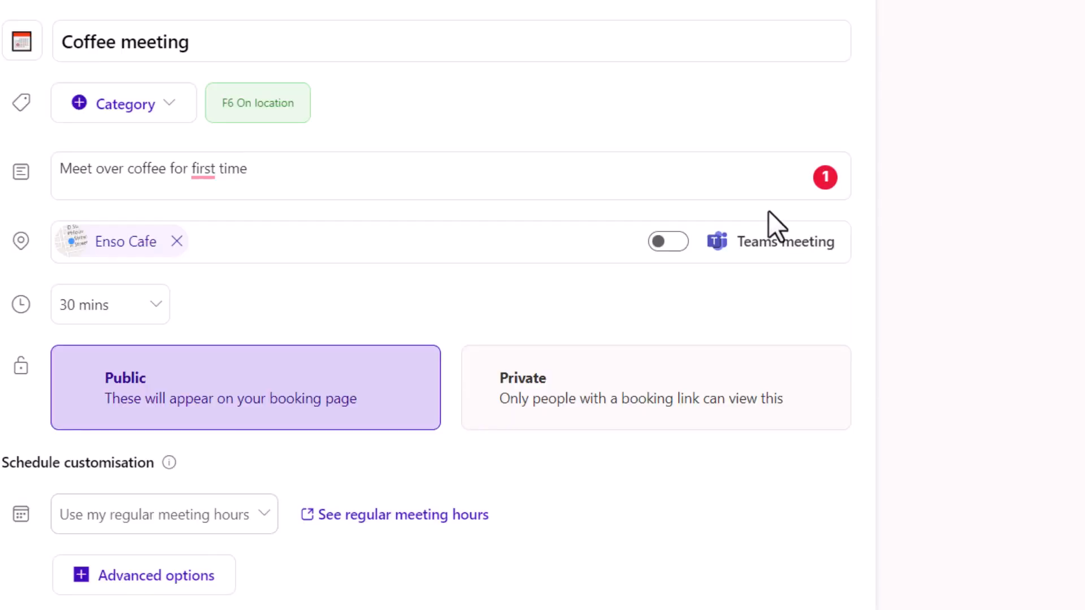
pyautogui.click(136, 524)
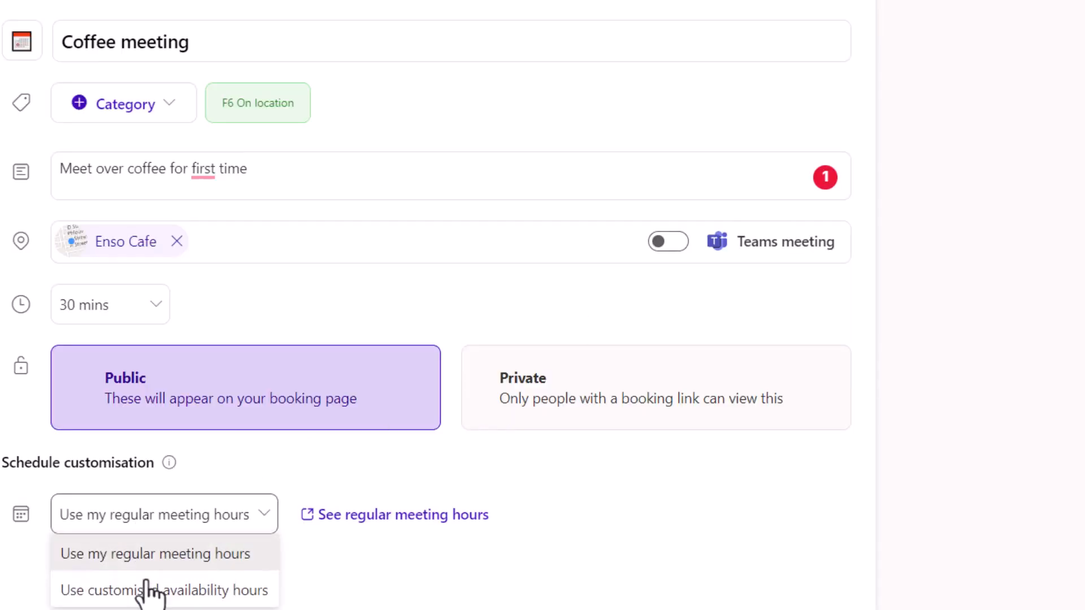
pyautogui.click(150, 591)
pyautogui.scroll(-5, 421, 491)
pyautogui.scroll(-2, 421, 492)
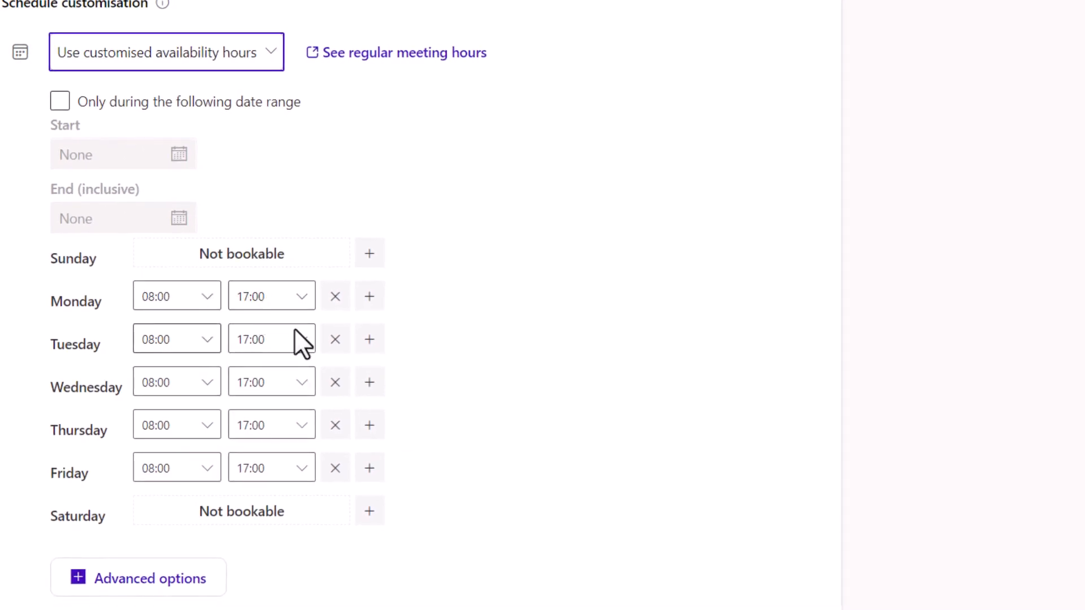
# - Show the coffee meeting's advanced options and set its schedule back to the regular meeting hours
pyautogui.click(150, 579)
pyautogui.scroll(-4, 500, 286)
pyautogui.scroll(4, 501, 285)
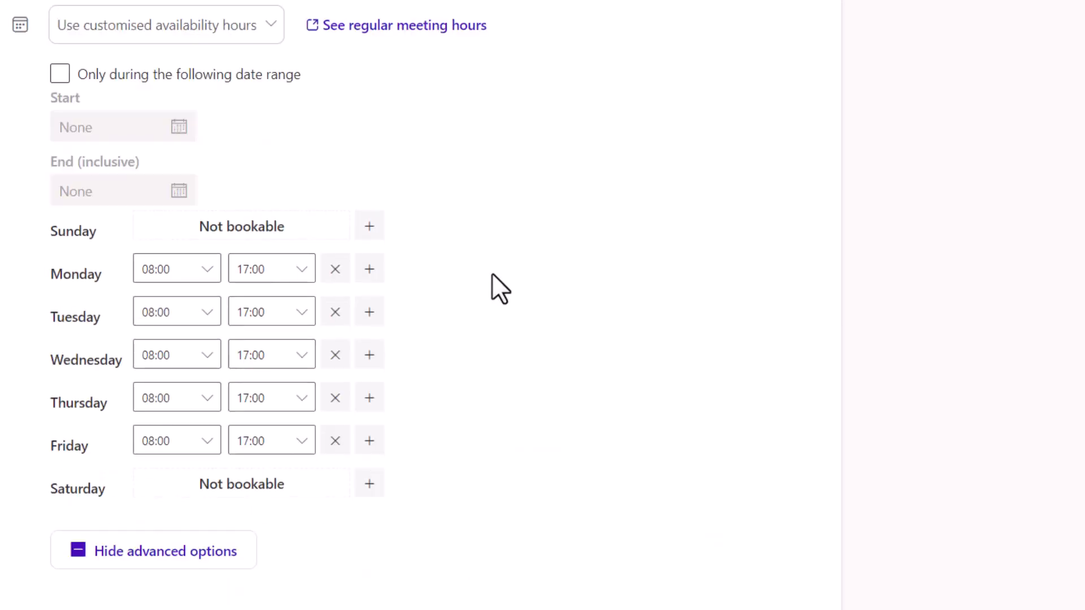
pyautogui.scroll(2, 501, 288)
pyautogui.click(182, 141)
pyautogui.click(170, 177)
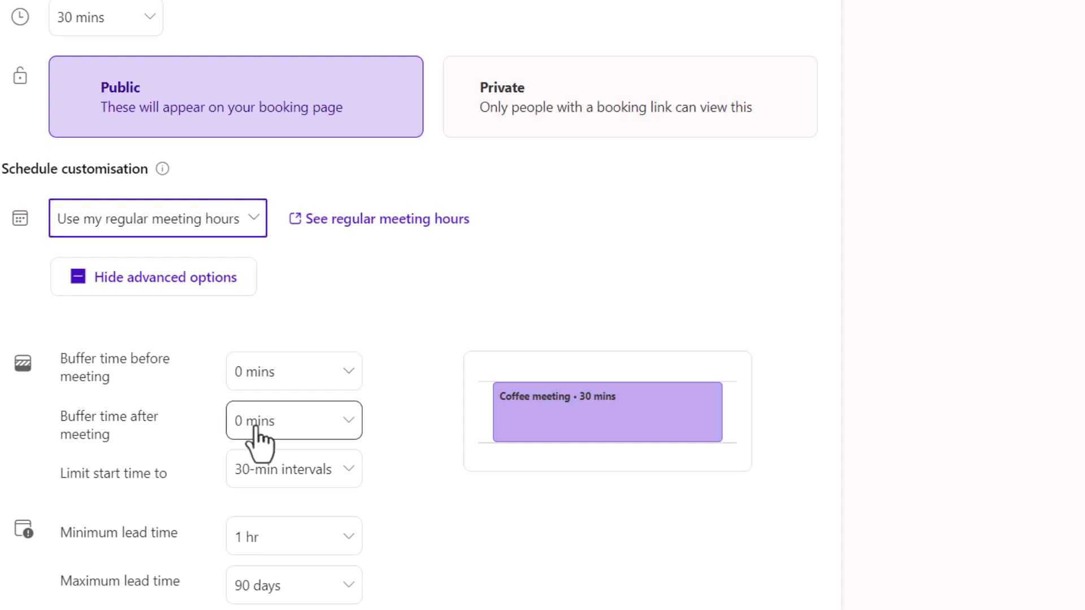
# - Look at the start time interval choices and set the buffer times before and after the coffee meeting to 15 mins each
pyautogui.click(266, 478)
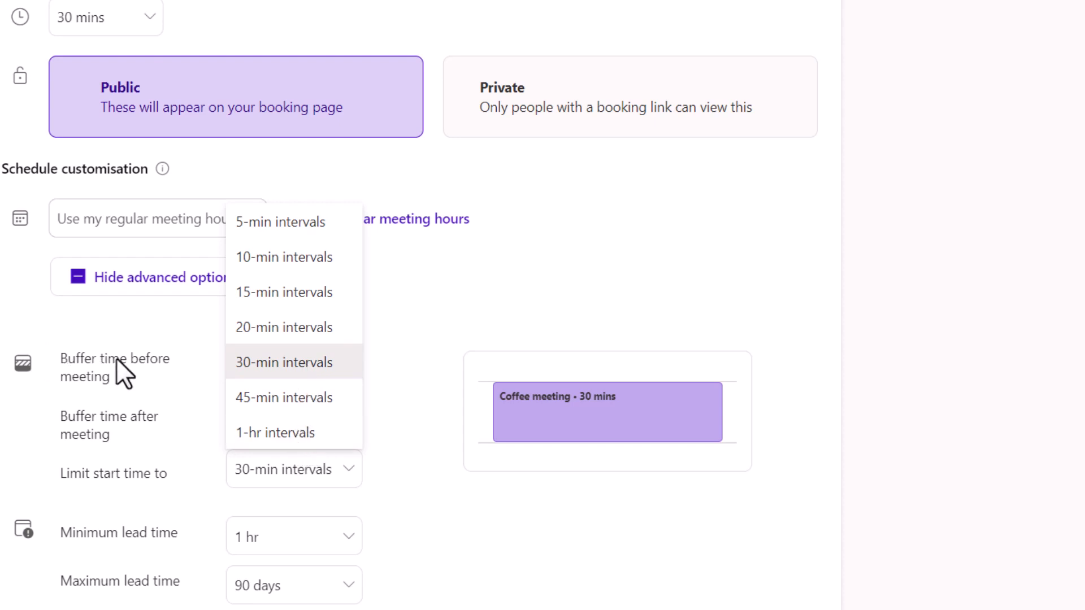
pyautogui.click(279, 374)
pyautogui.click(279, 374)
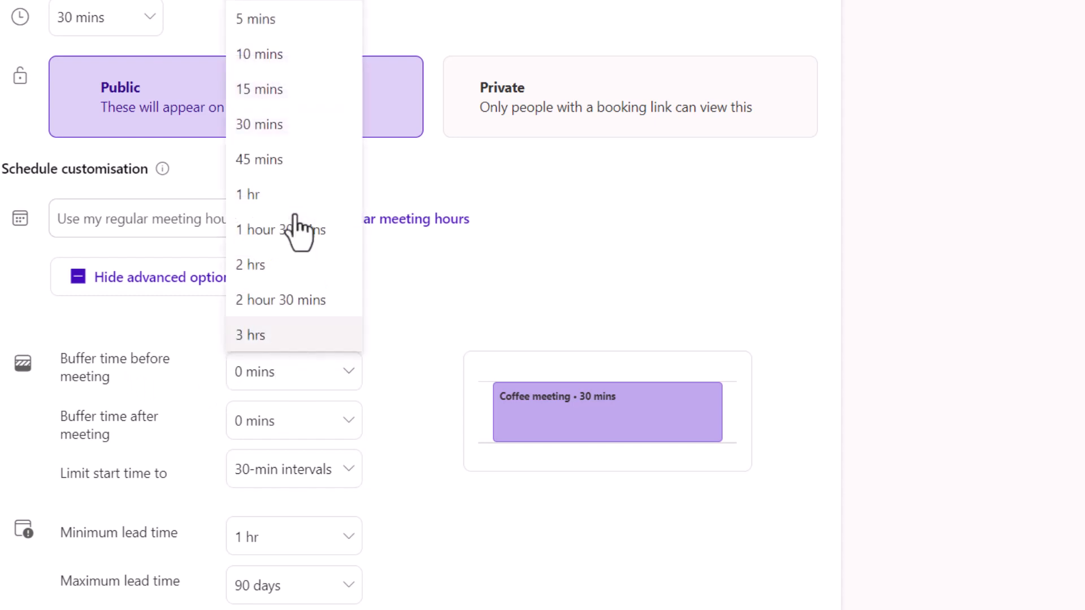
pyautogui.click(288, 89)
pyautogui.click(350, 427)
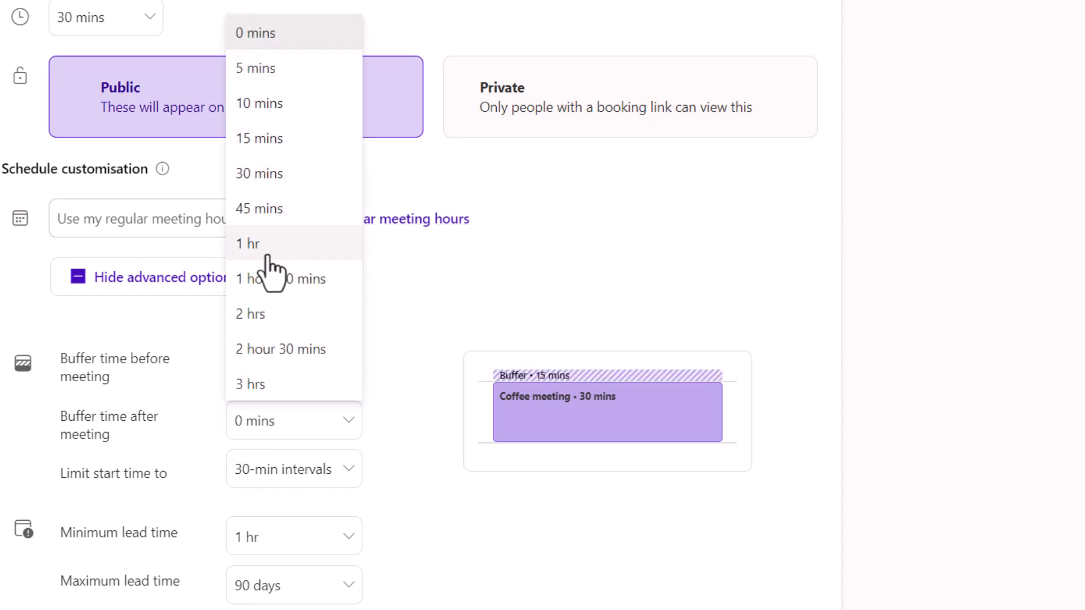
pyautogui.click(292, 152)
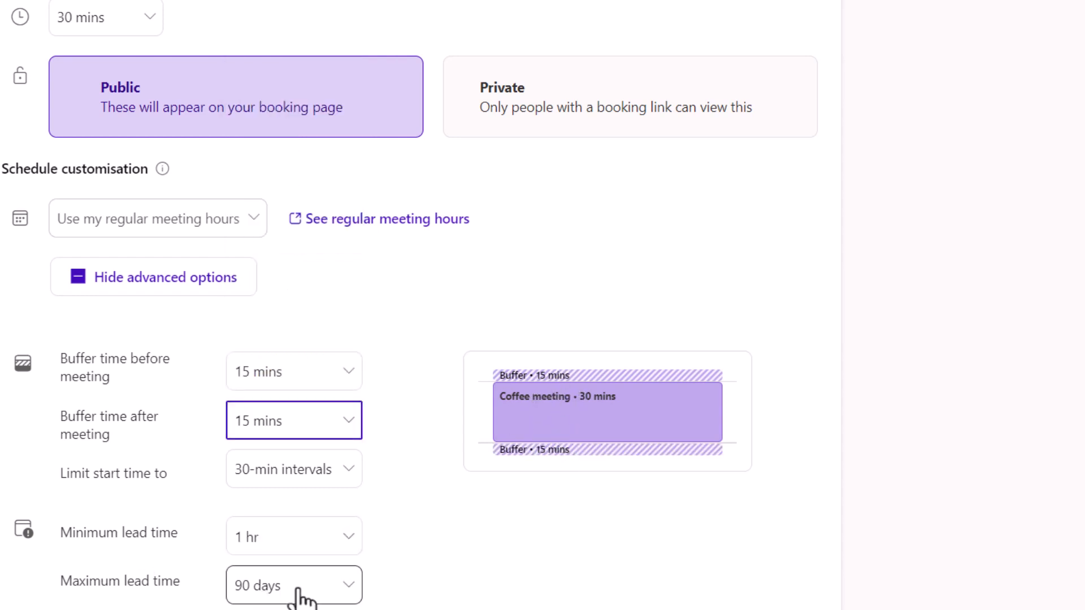
# - Set the minimum lead time to 1 day, keeping the maximum at 90 days, and save the coffee meeting
pyautogui.click(337, 545)
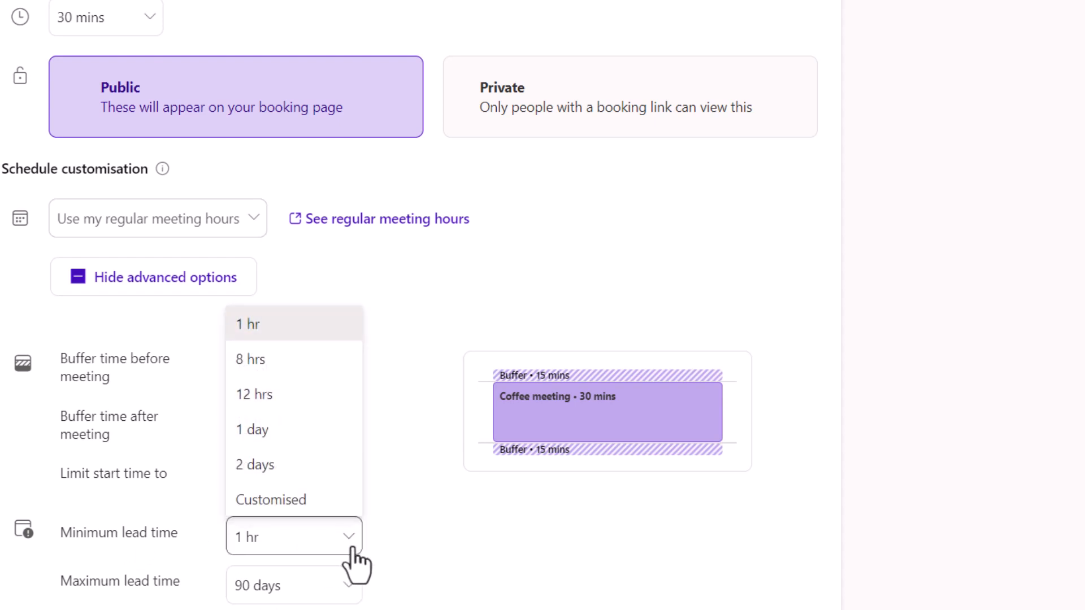
pyautogui.click(290, 434)
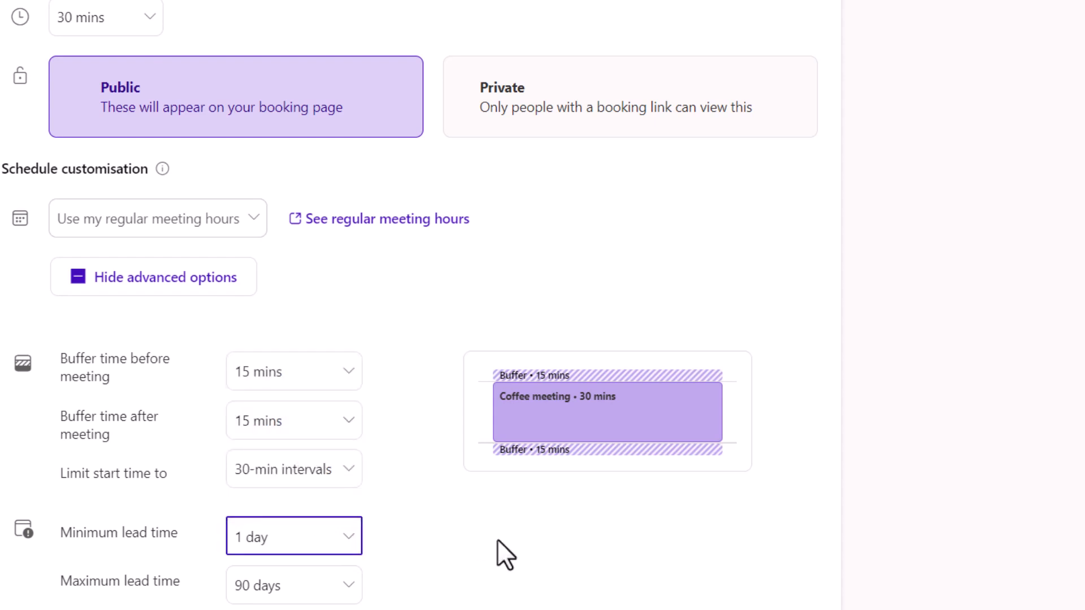
pyautogui.click(346, 593)
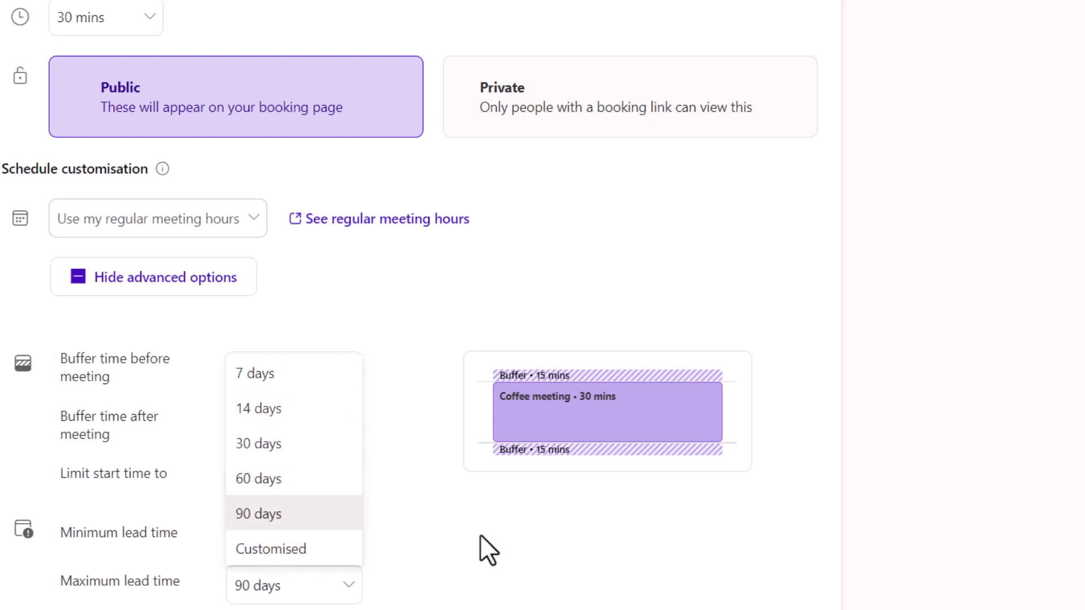
pyautogui.click(448, 540)
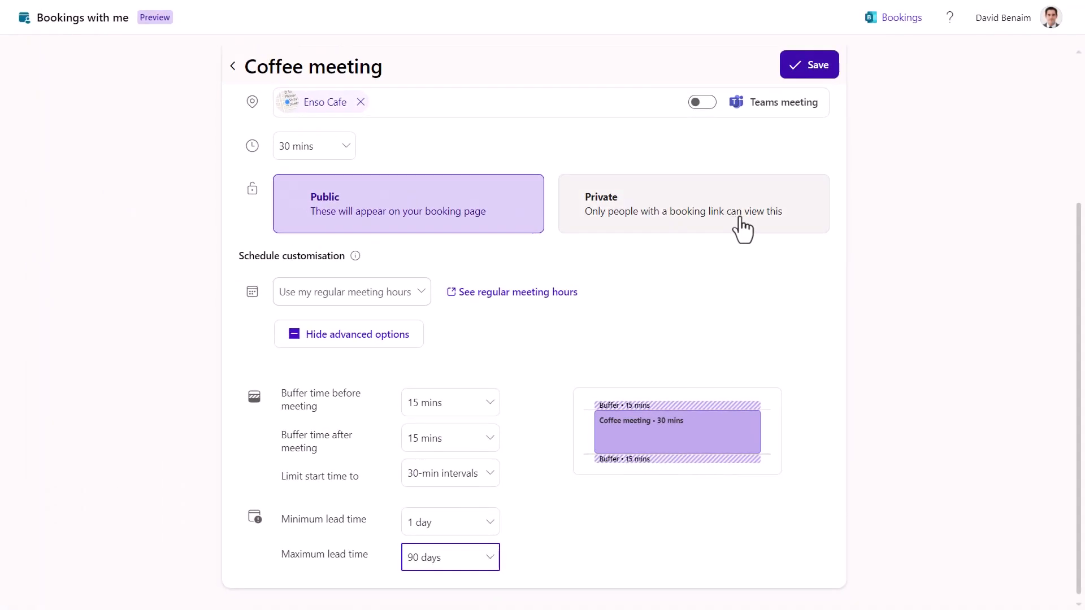
pyautogui.click(809, 72)
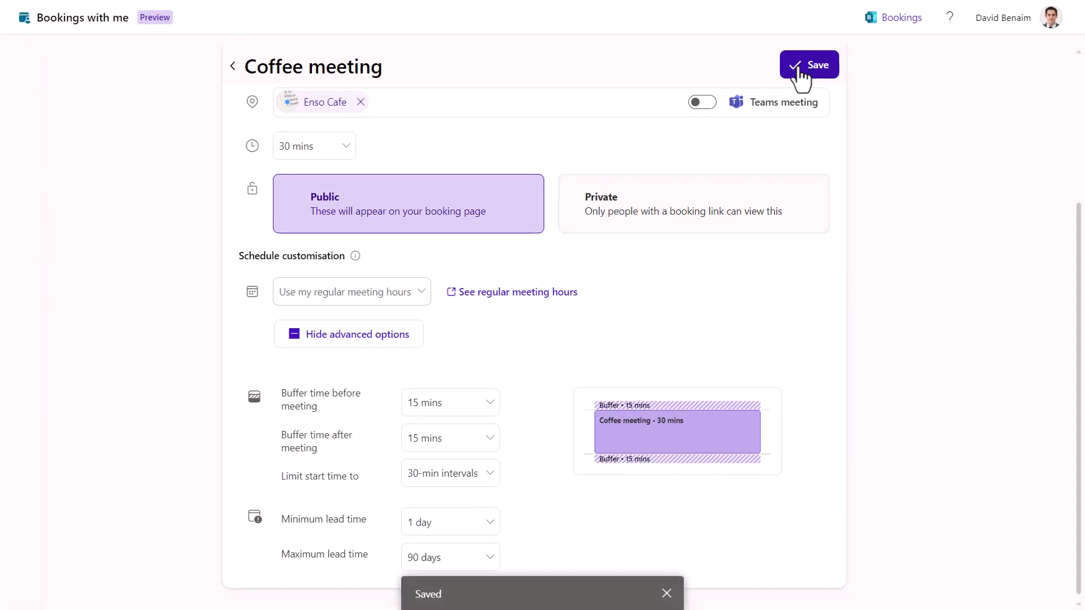
# - Copy the sharing link of the bookings page and choose Coffee meeting on the visitor's booking page
pyautogui.click(815, 199)
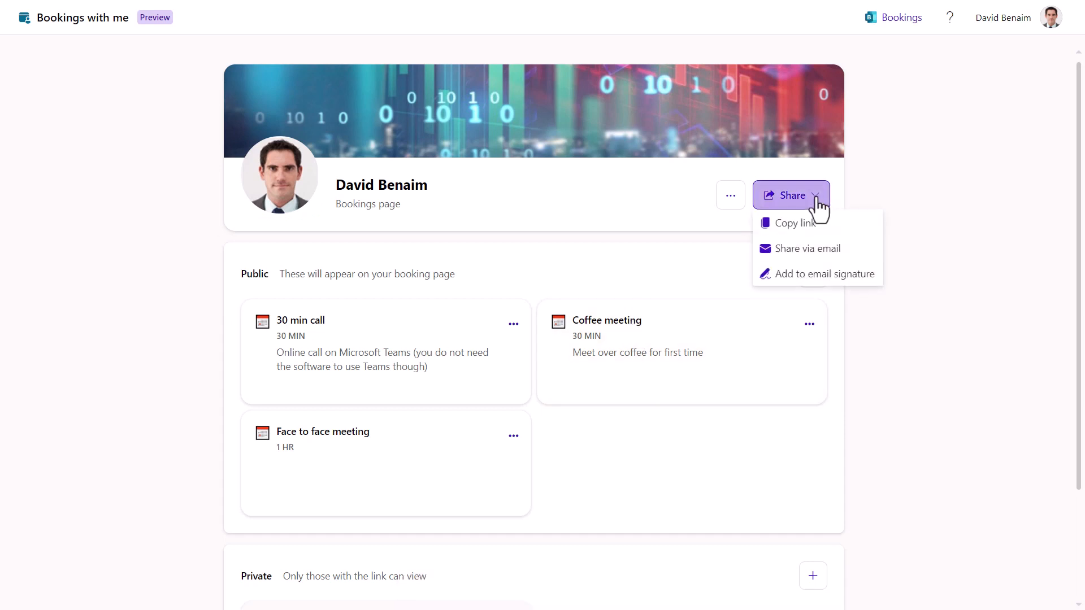
pyautogui.click(817, 223)
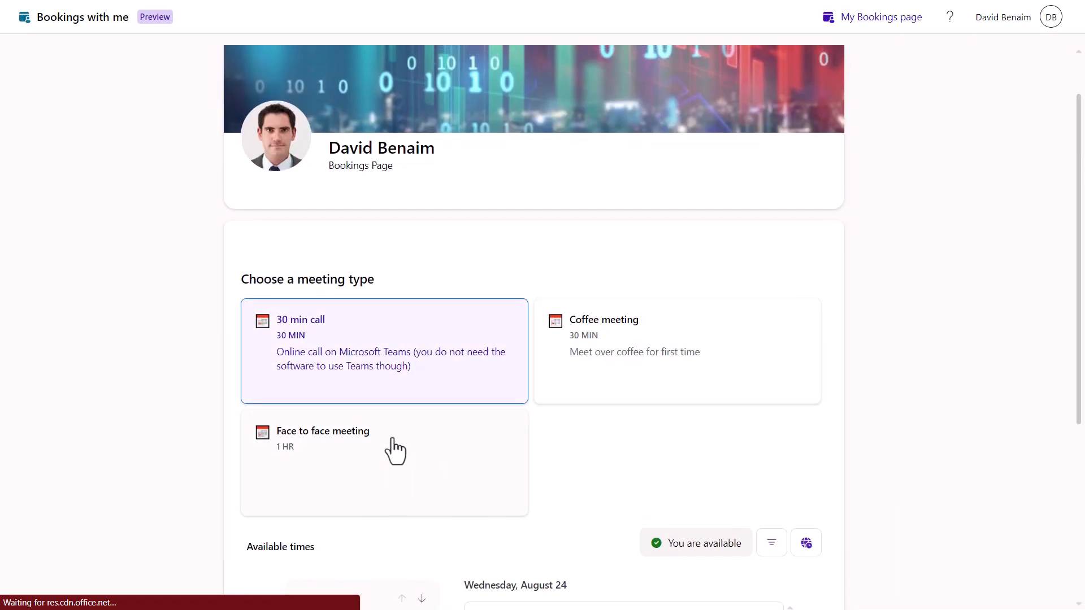
pyautogui.click(657, 332)
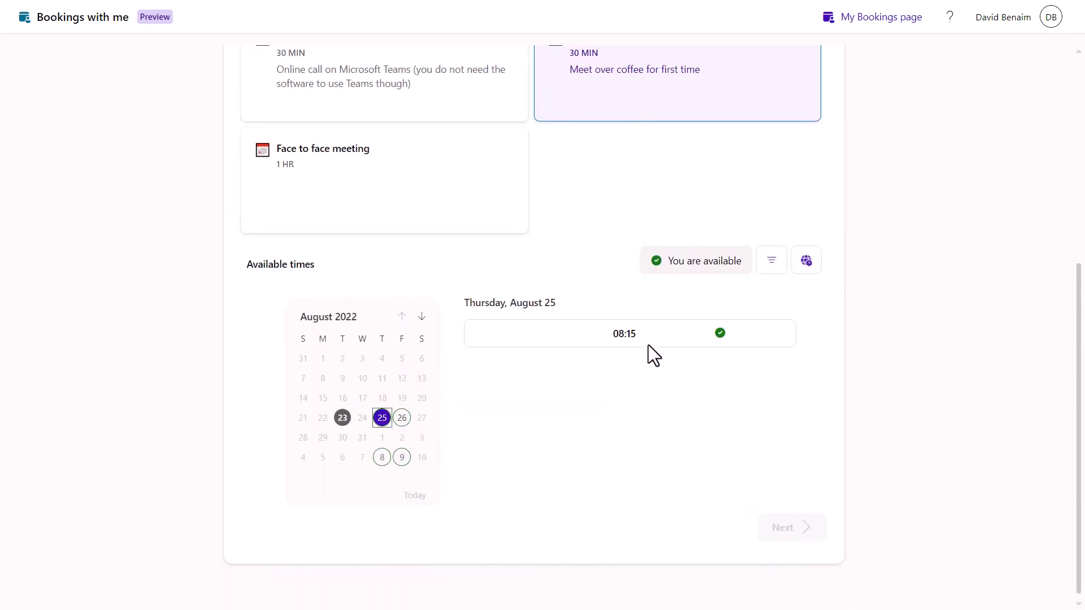
# - Compare the available times for Coffee meeting, including August 26, with those for Face to face meeting
pyautogui.click(404, 420)
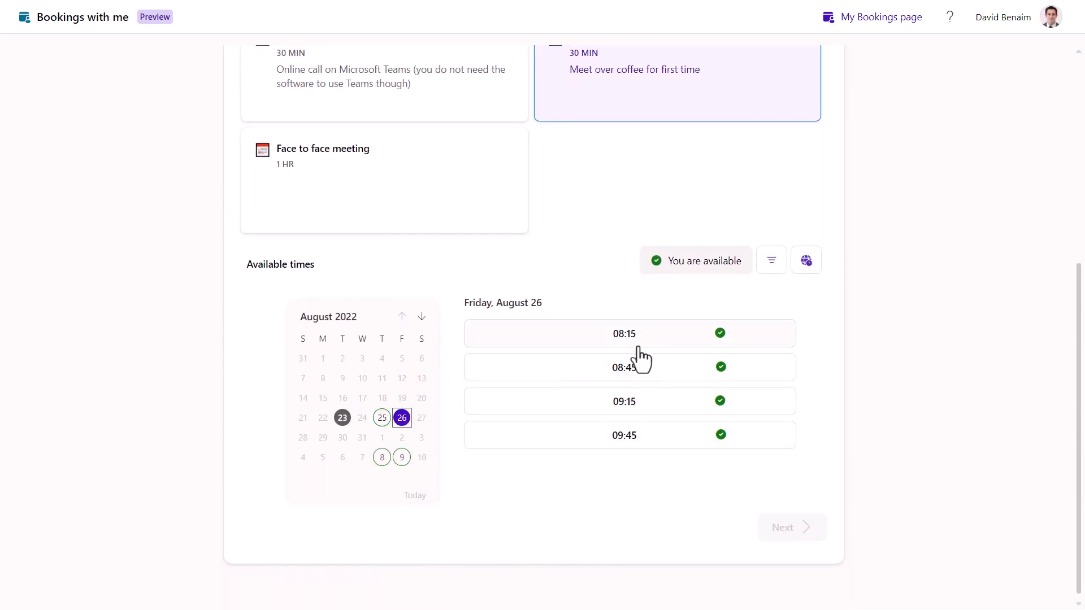
pyautogui.click(408, 197)
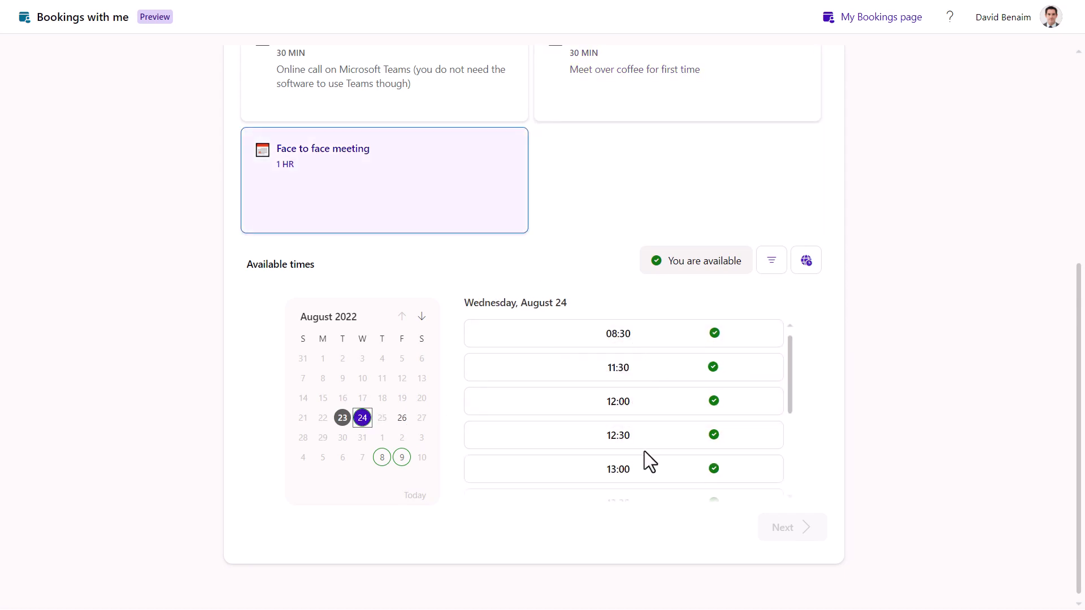
pyautogui.click(644, 107)
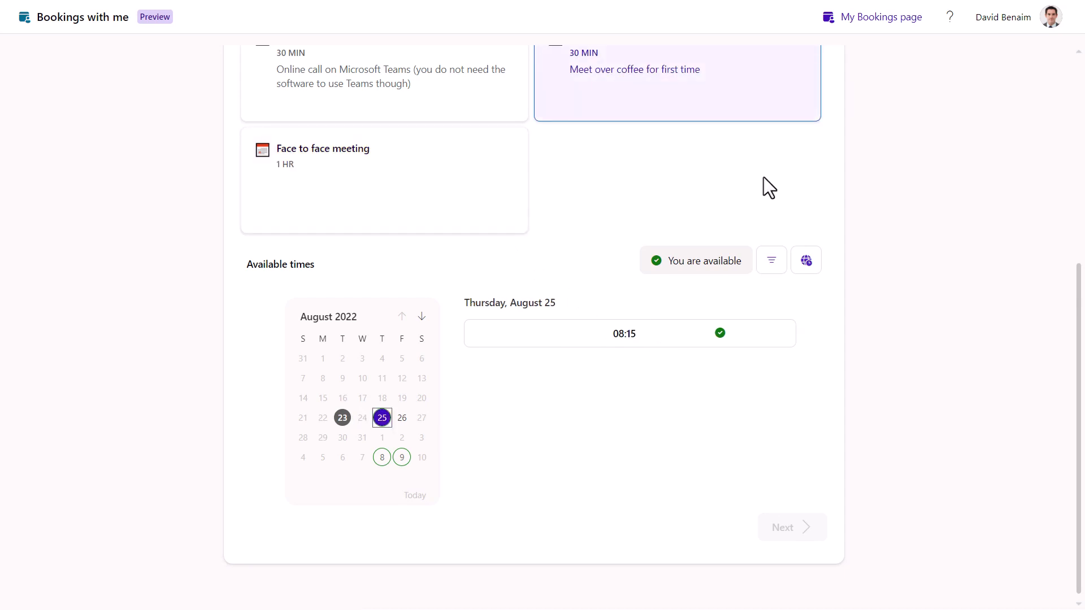
pyautogui.scroll(5, 753, 228)
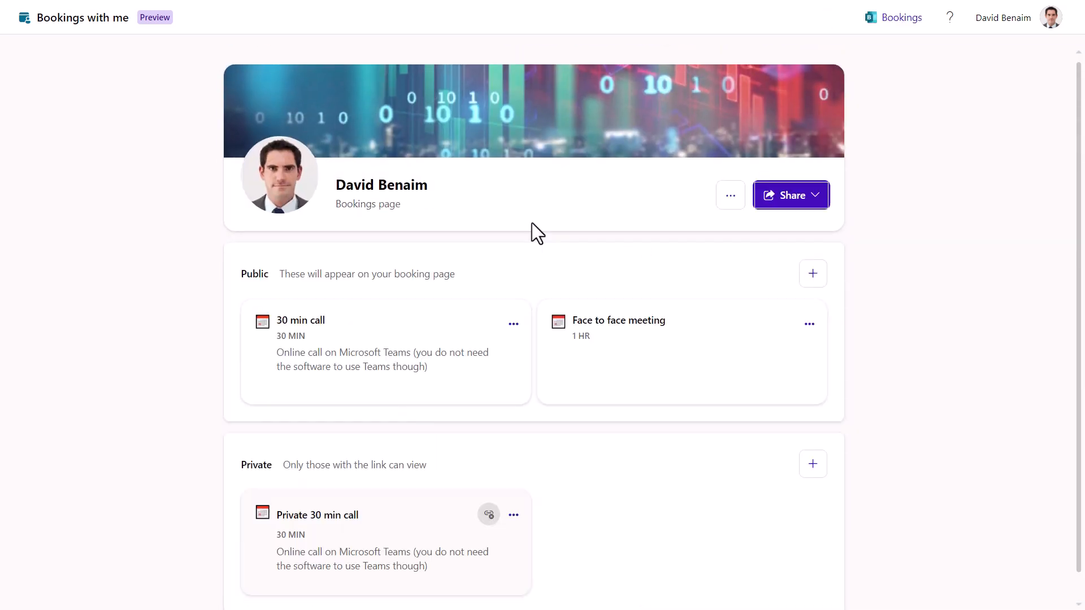
# - Look through the banner images available for the bookings page and close the selection without changing the banner
pyautogui.click(729, 198)
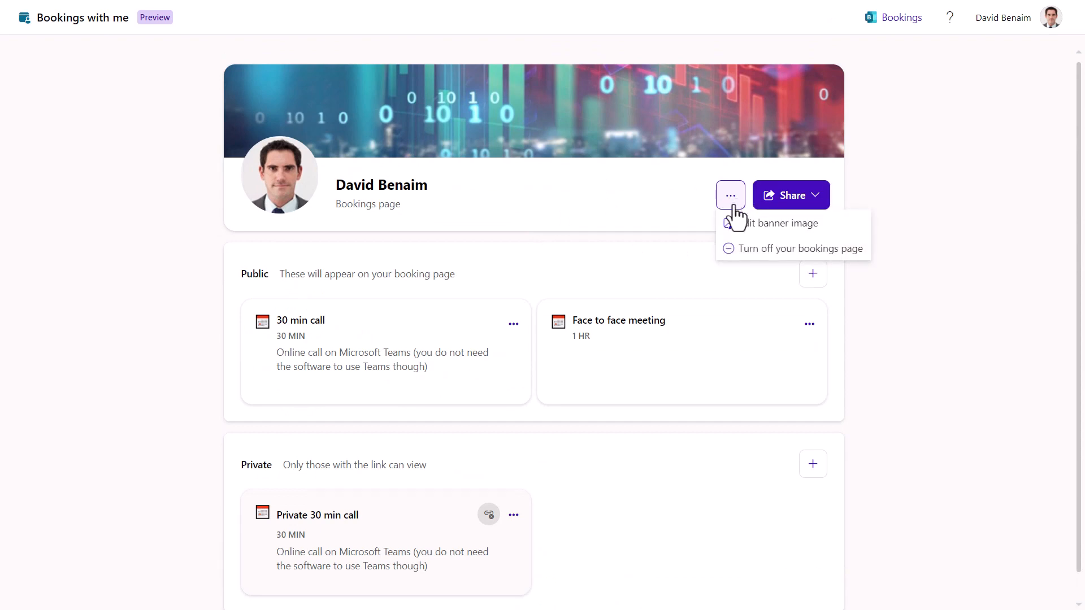
pyautogui.click(790, 229)
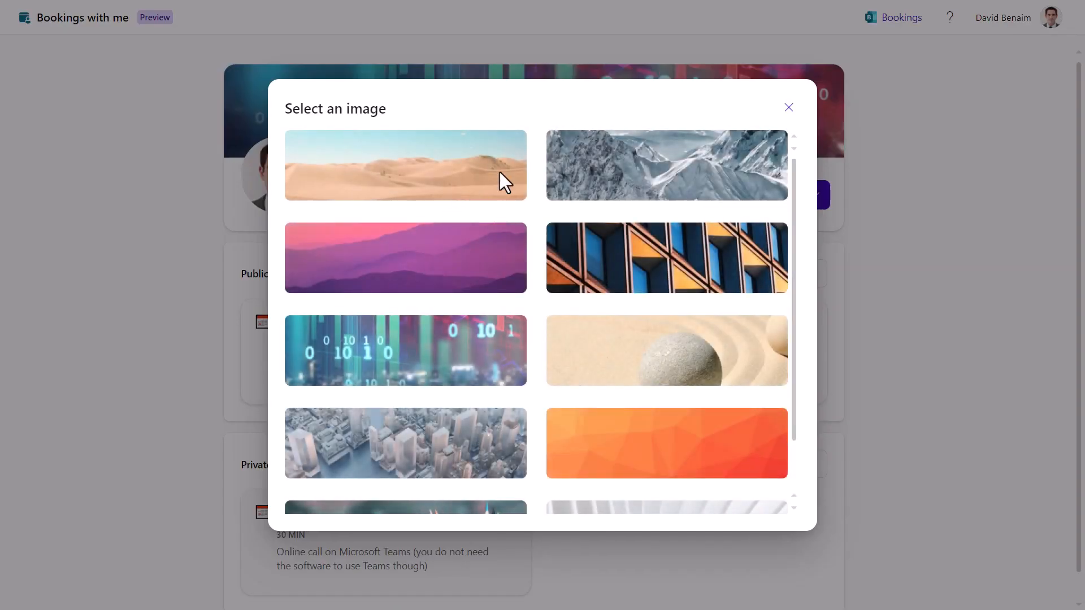
pyautogui.scroll(-1, 683, 295)
pyautogui.scroll(-1, 621, 361)
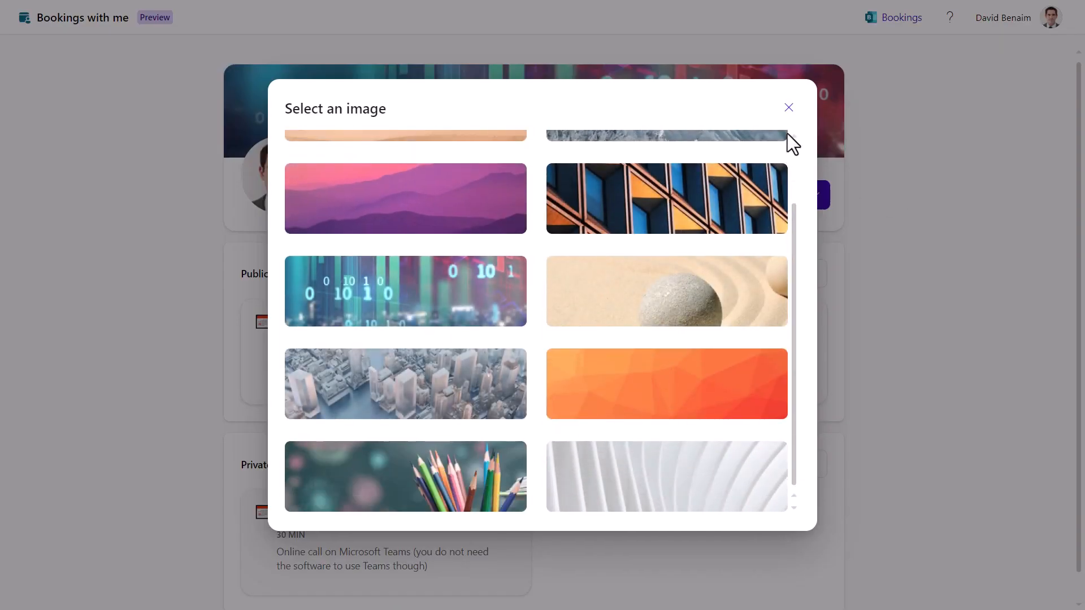
pyautogui.click(789, 109)
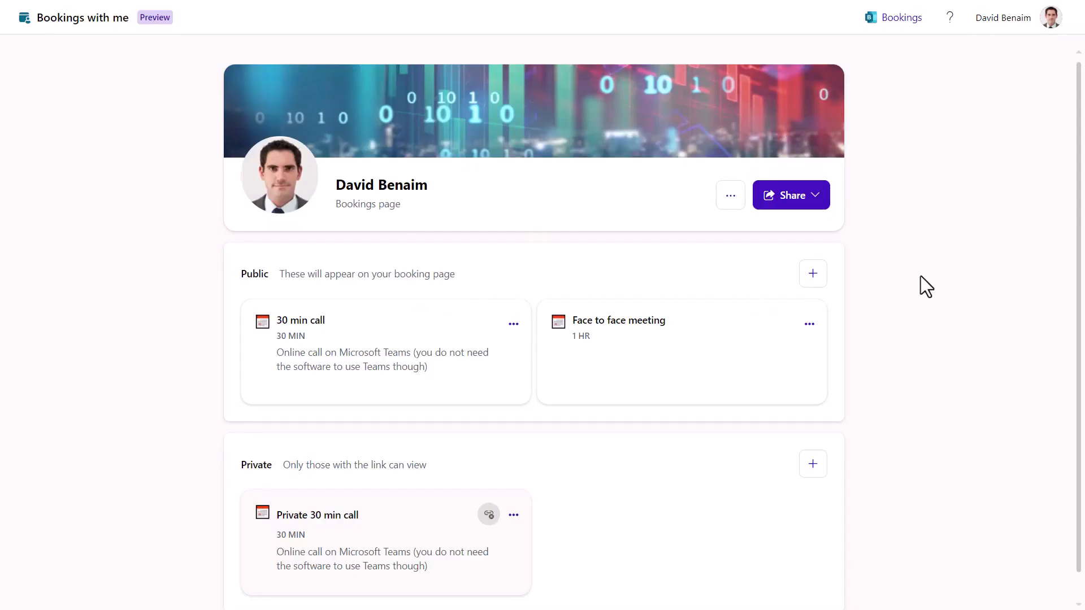
pyautogui.scroll(-1, 925, 288)
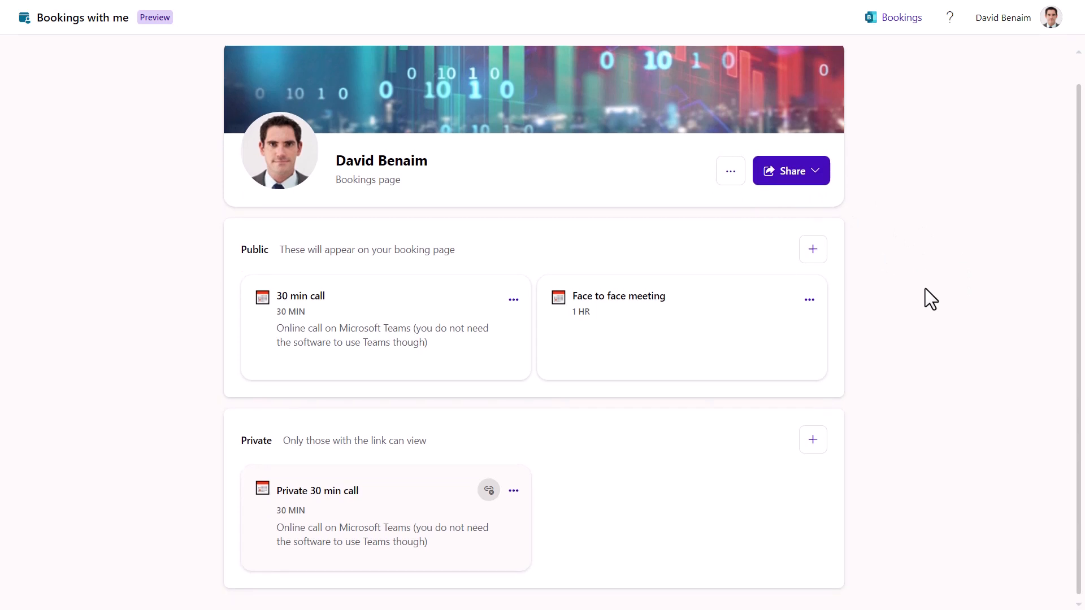
pyautogui.scroll(1, 924, 288)
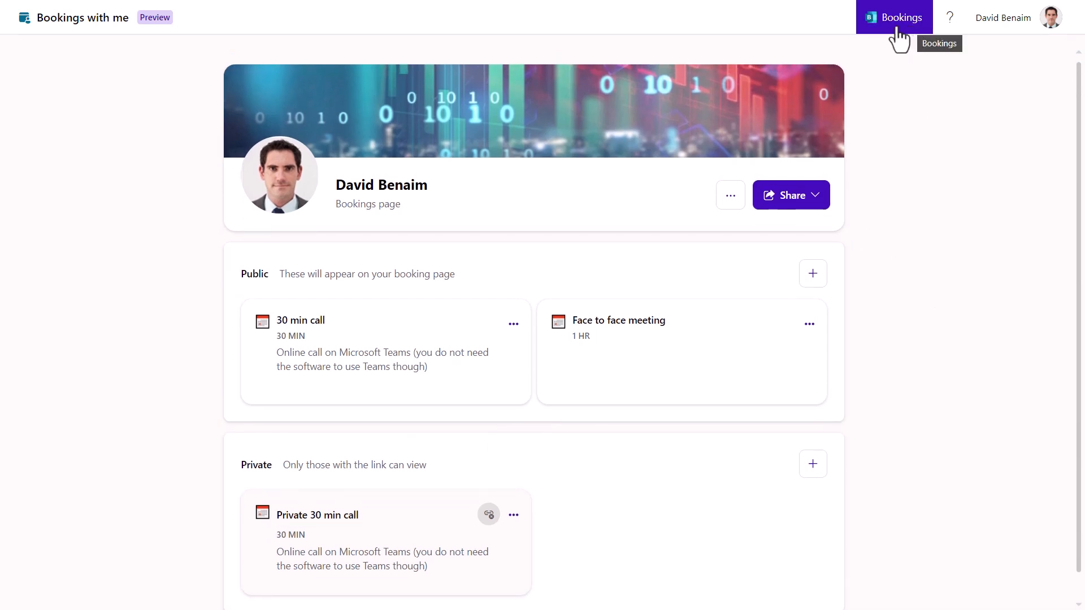